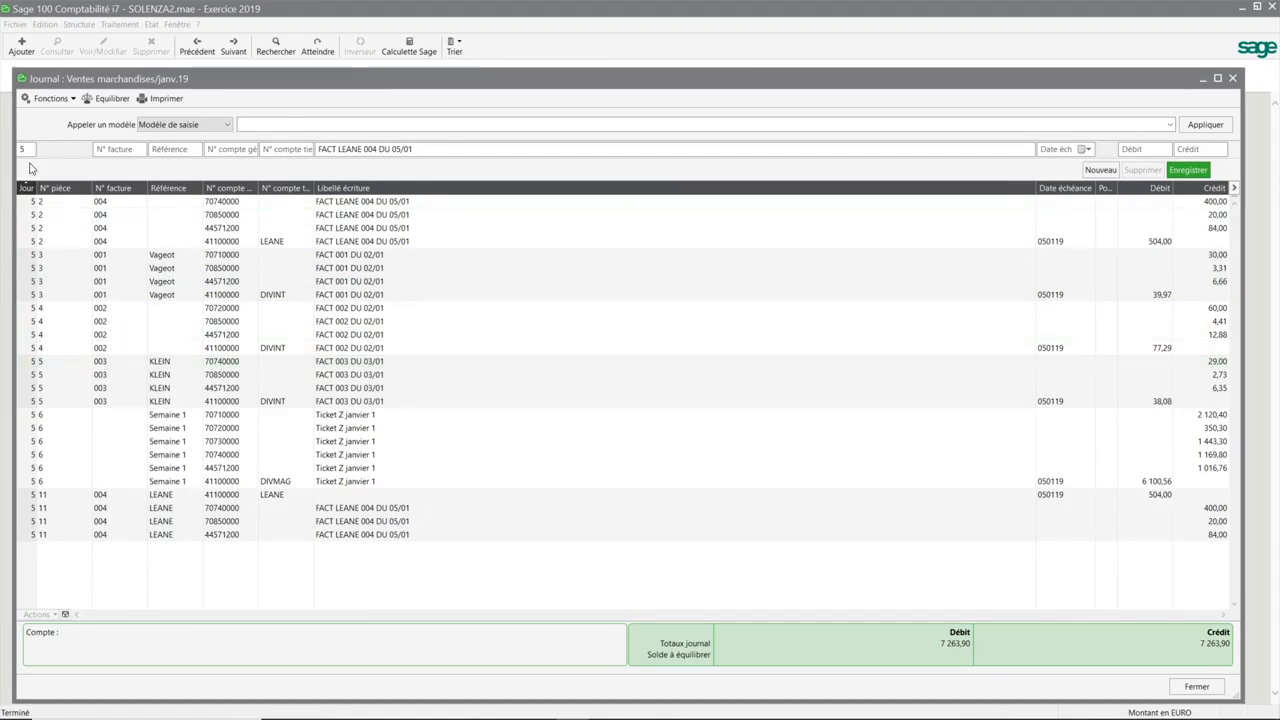
Fill in the new entry line with day 2, invoice number 001 and the customer's name as the reference.
left_click(30, 149)
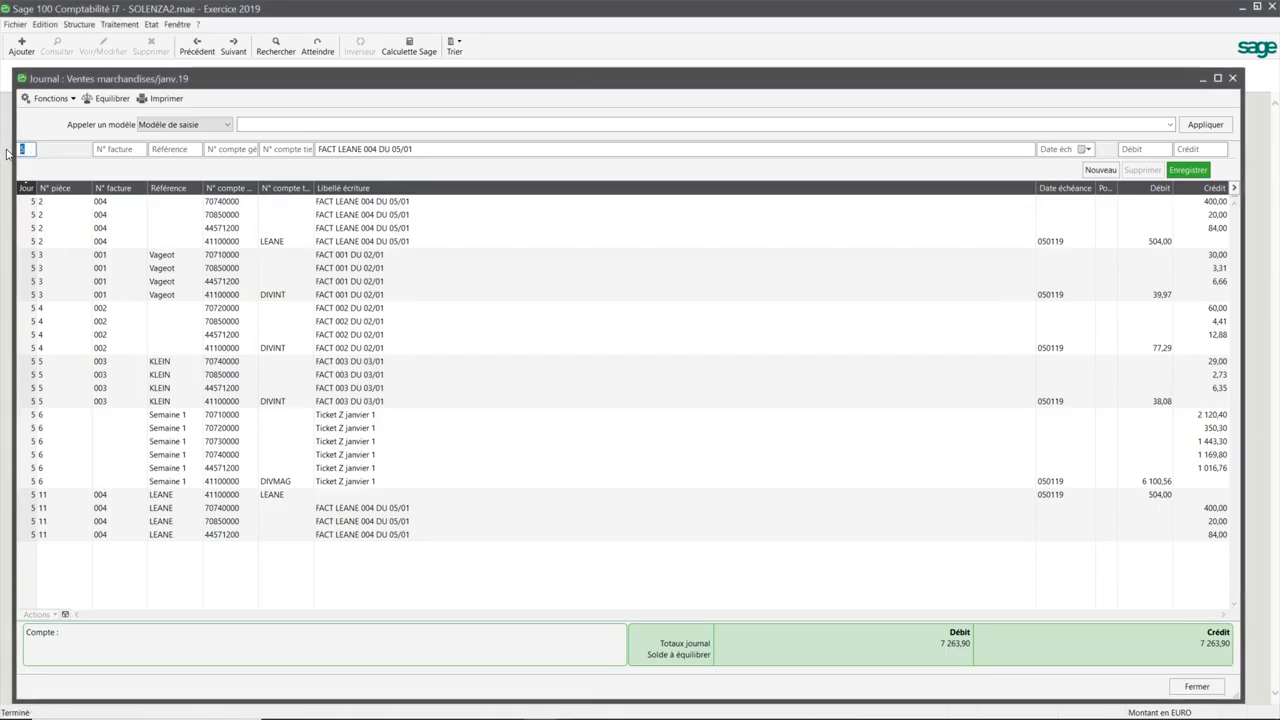
type("2")
key("Tab")
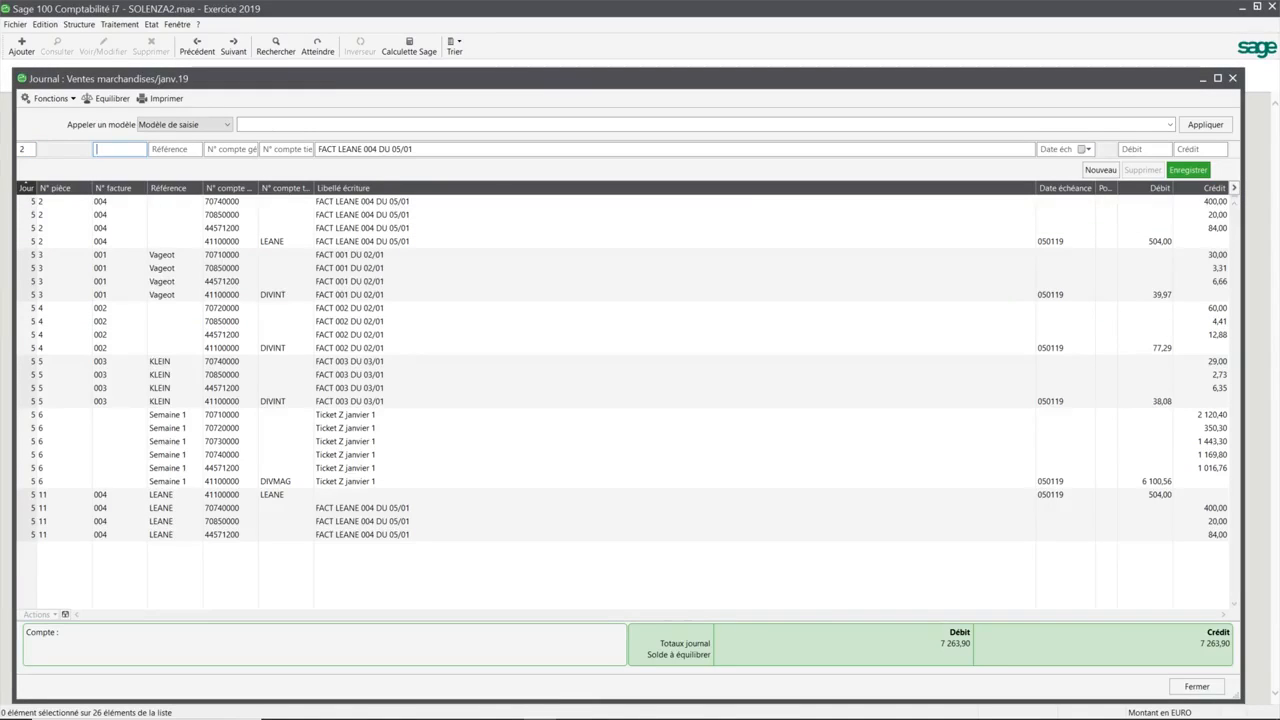
type("001")
key("Tab")
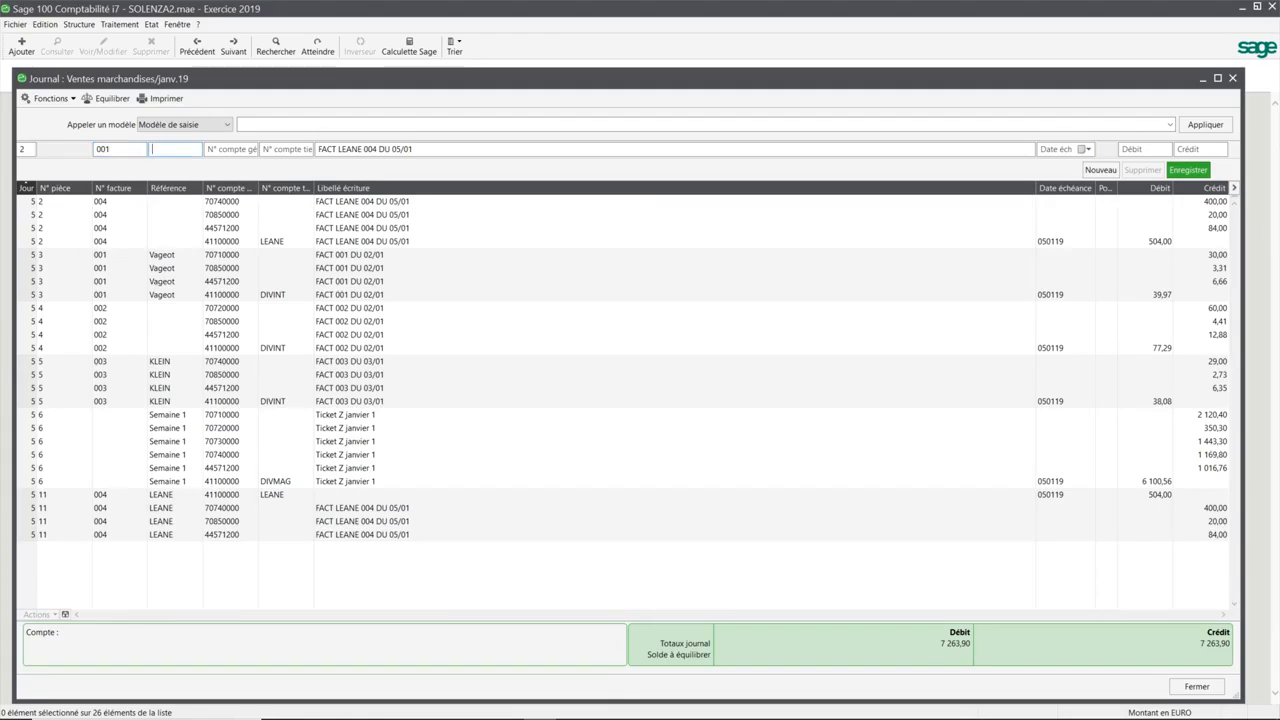
type("vagea")
type("t")
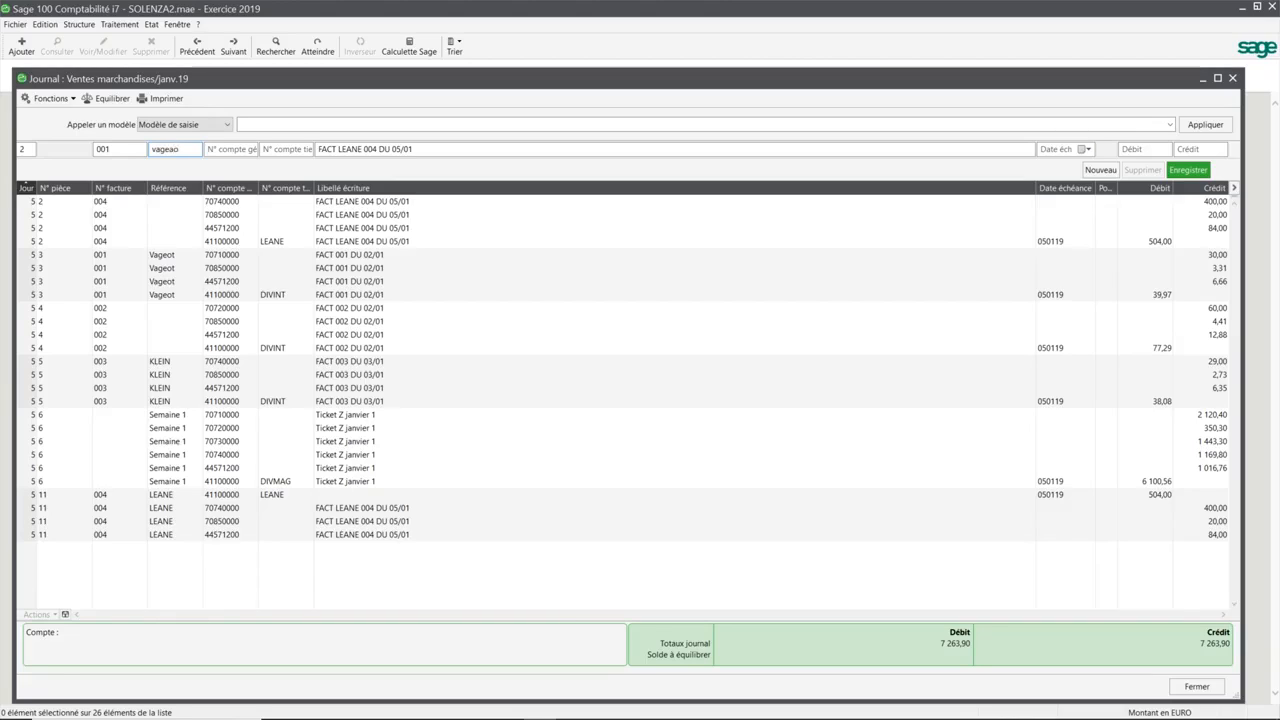
key("Tab")
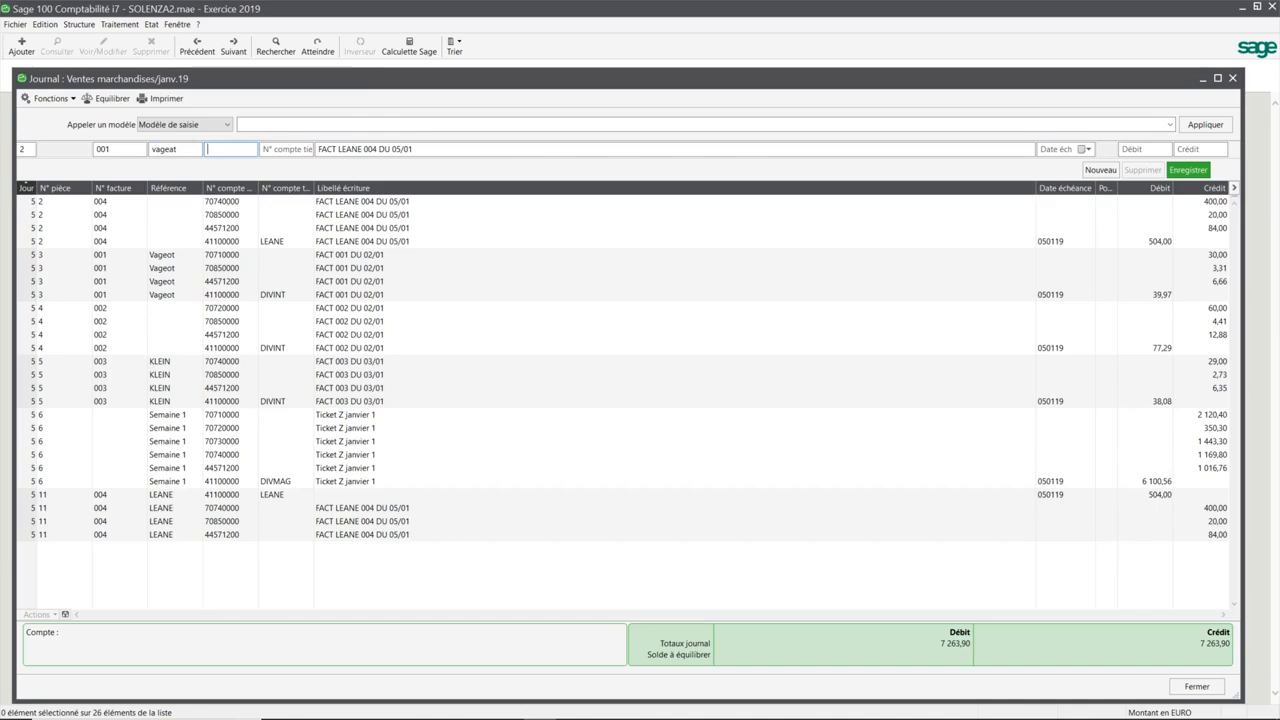
Look up general accounts starting with 707 and choose 70710000 VENTE CHAUSSURES FEMME for the line.
type("707")
key("Tab")
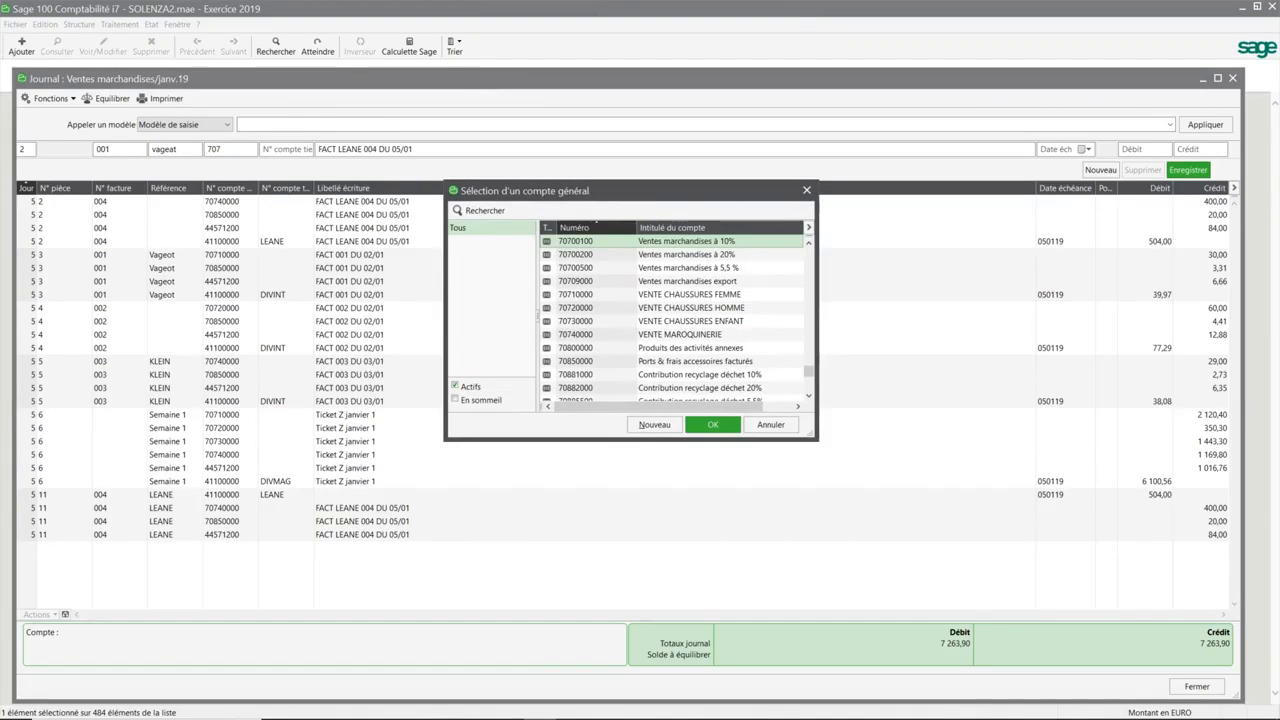
left_click(593, 297)
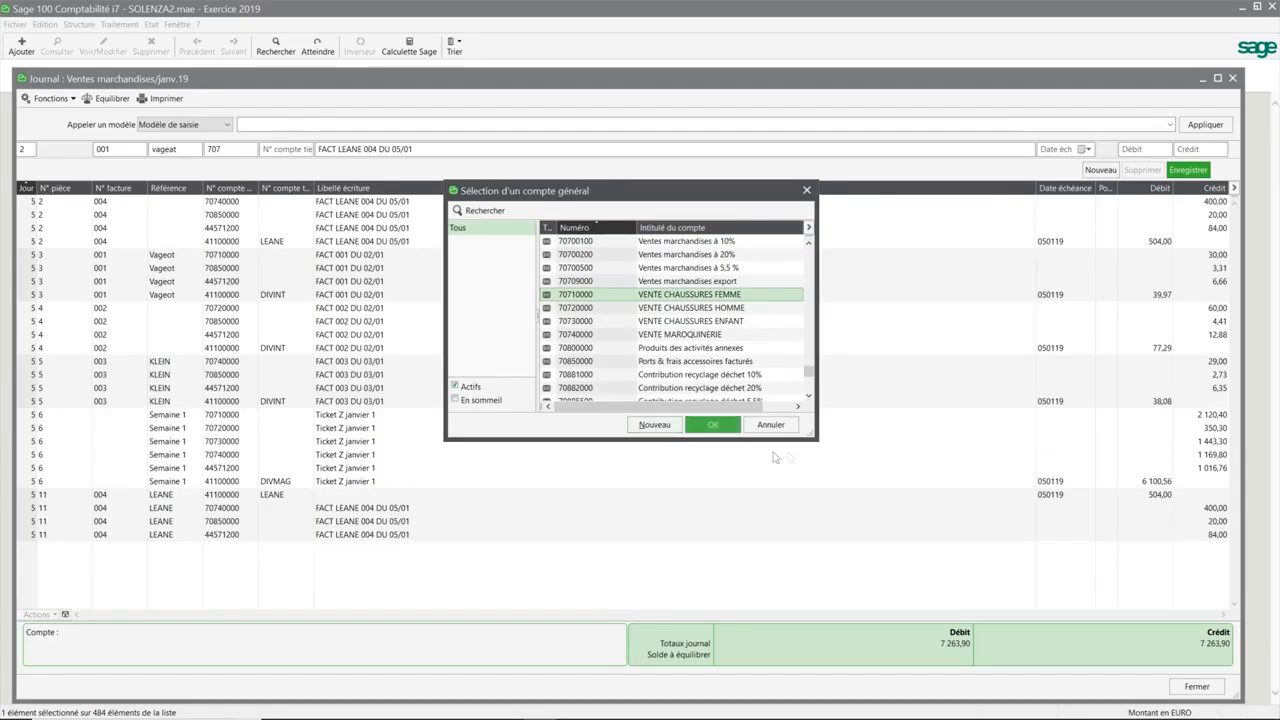
left_click(713, 424)
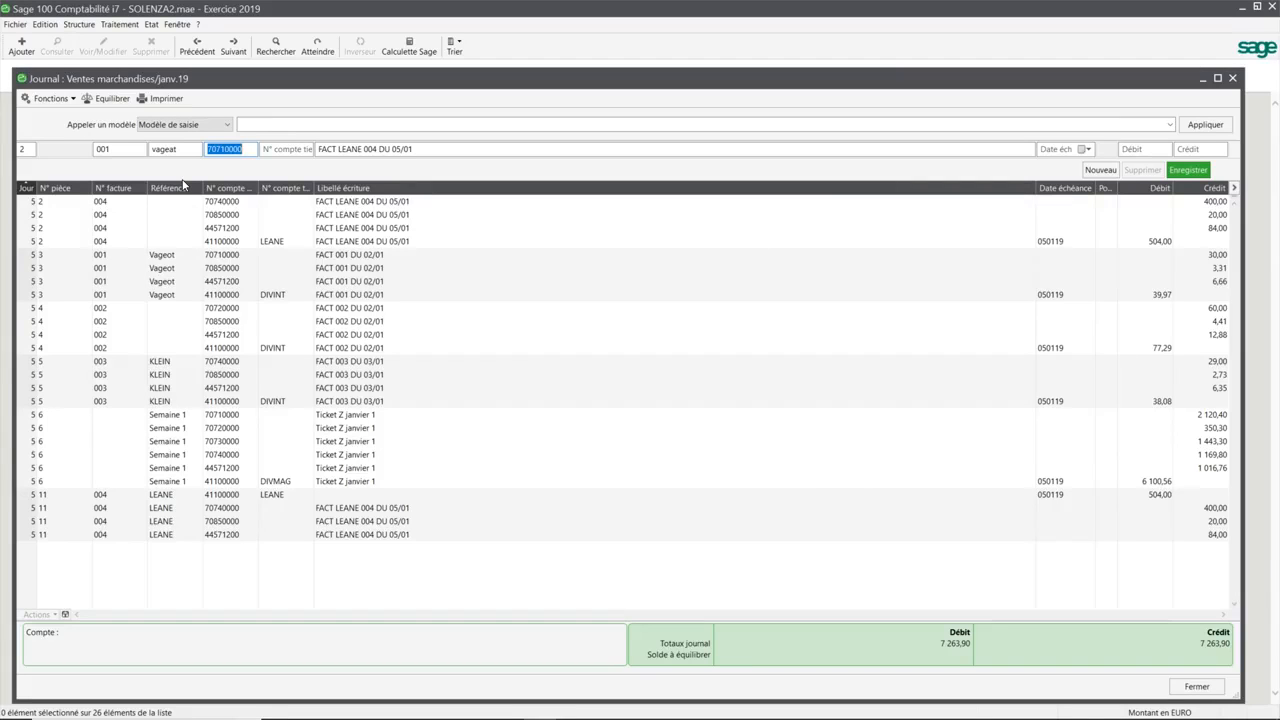
Replace the customer name in the entry label with the name of the customer on invoice 001.
key("Tab")
key("Home")
key("ctrl+Right")
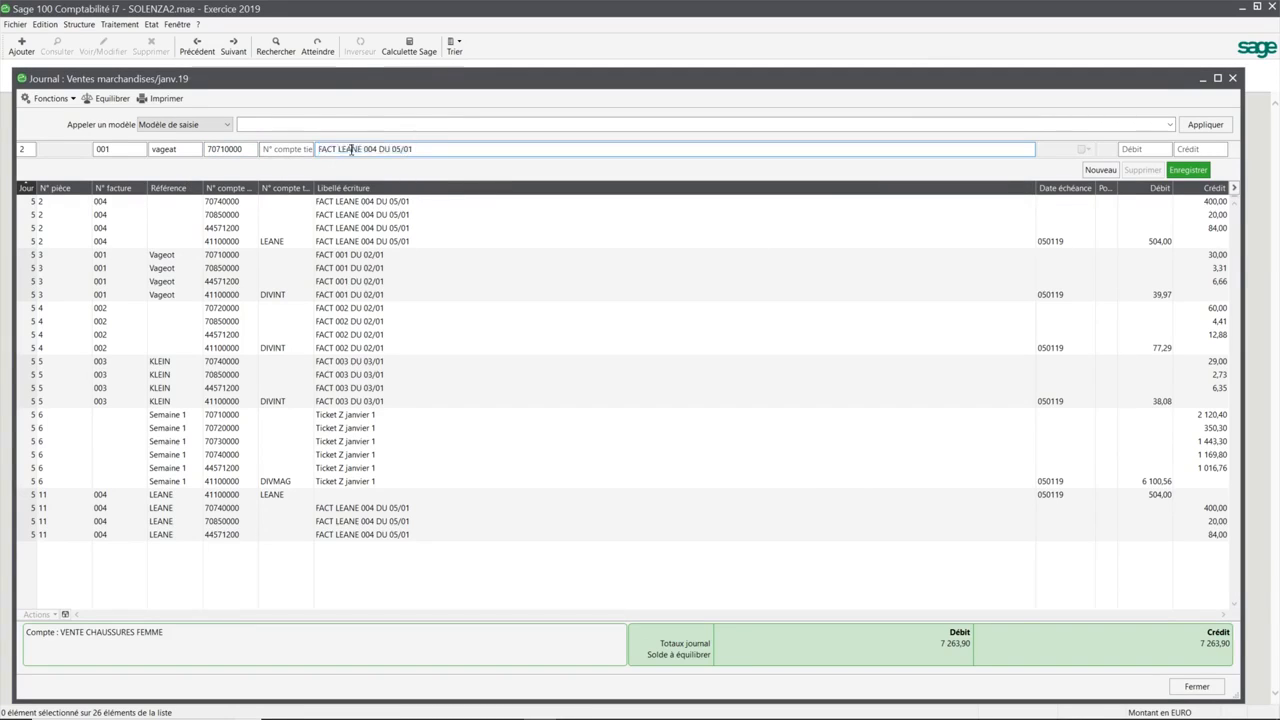
key("ctrl+shift+Right")
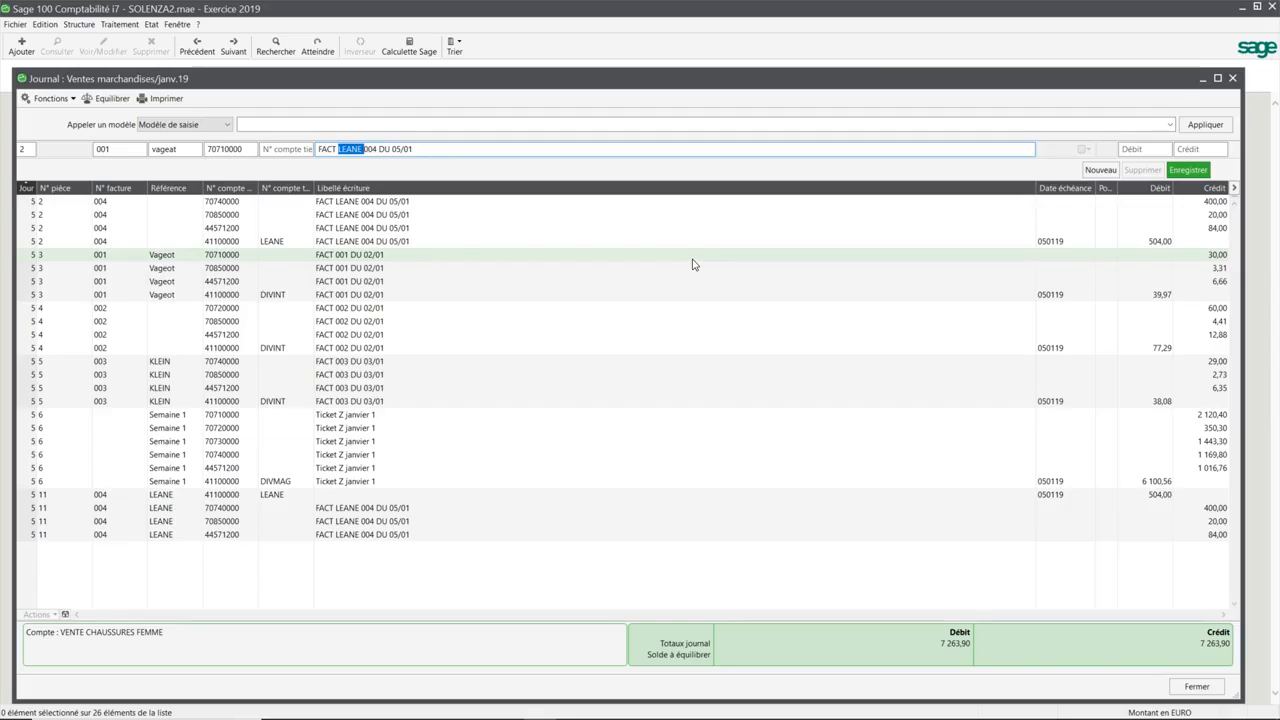
key("Delete")
key("Delete")
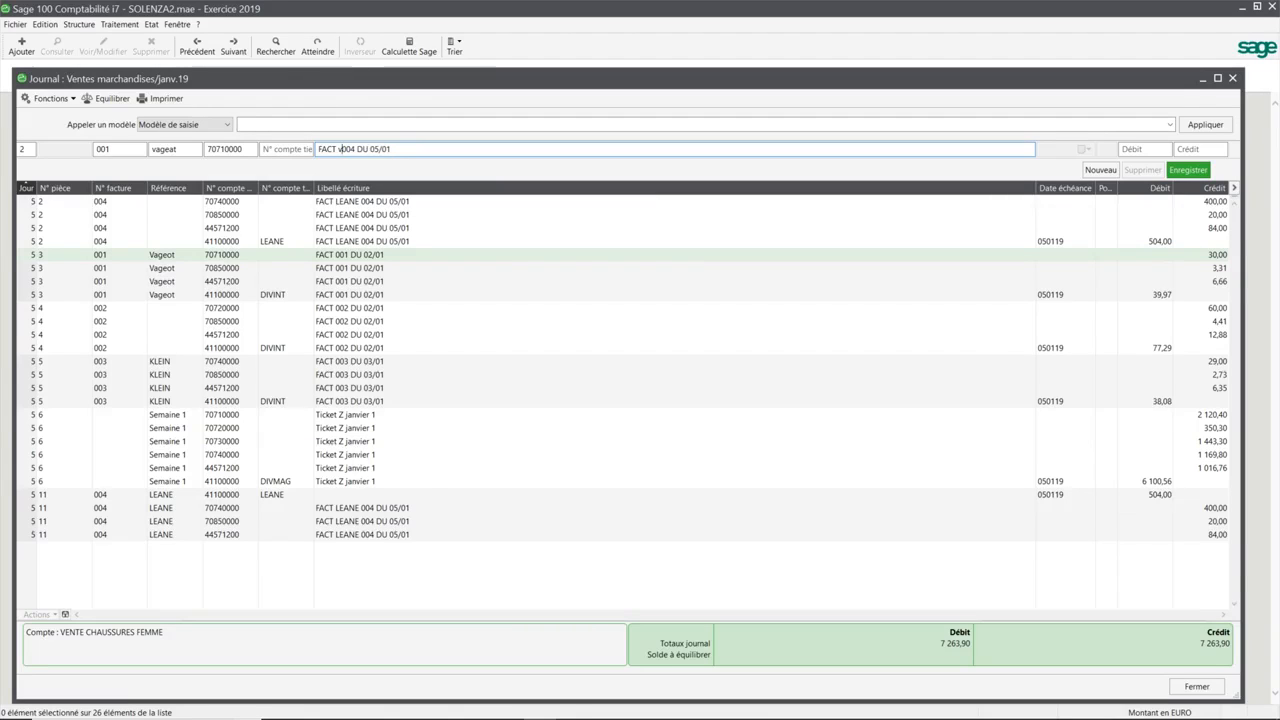
type("VAGEA")
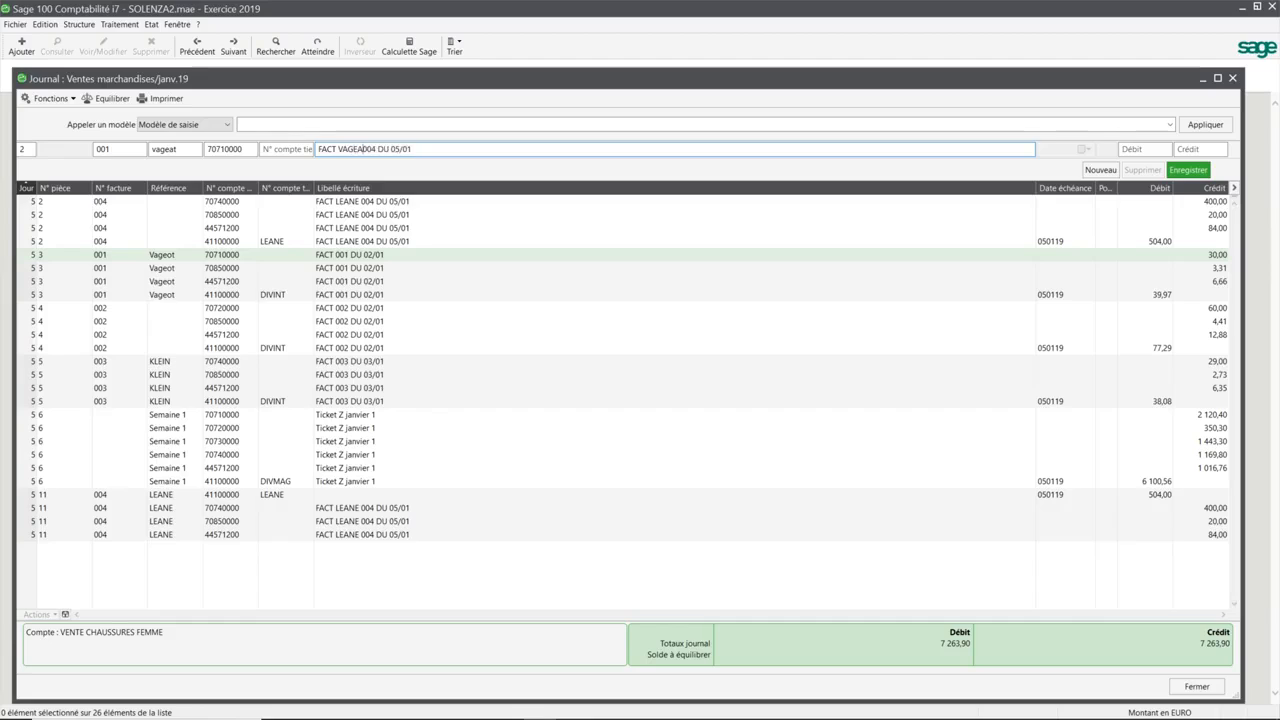
key("BackSpace")
type("OT")
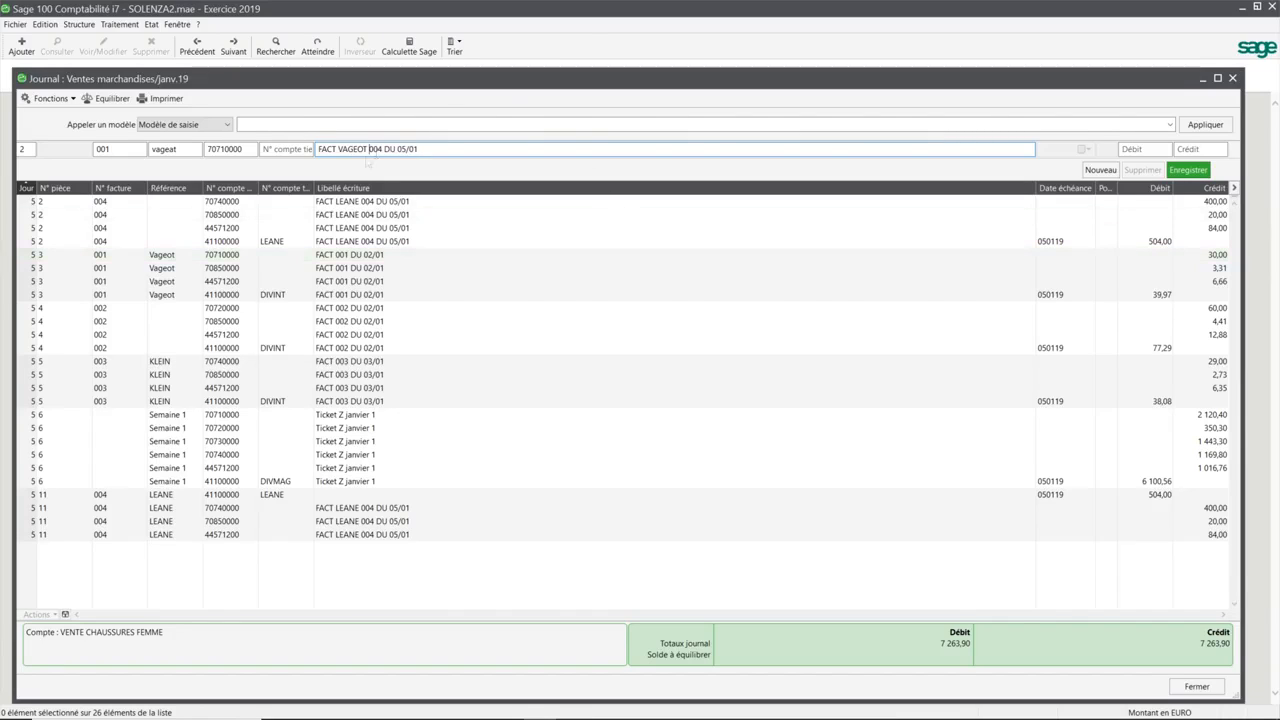
Change the invoice number in the entry label to 001 and its date to 02/01.
key("Delete")
type("1")
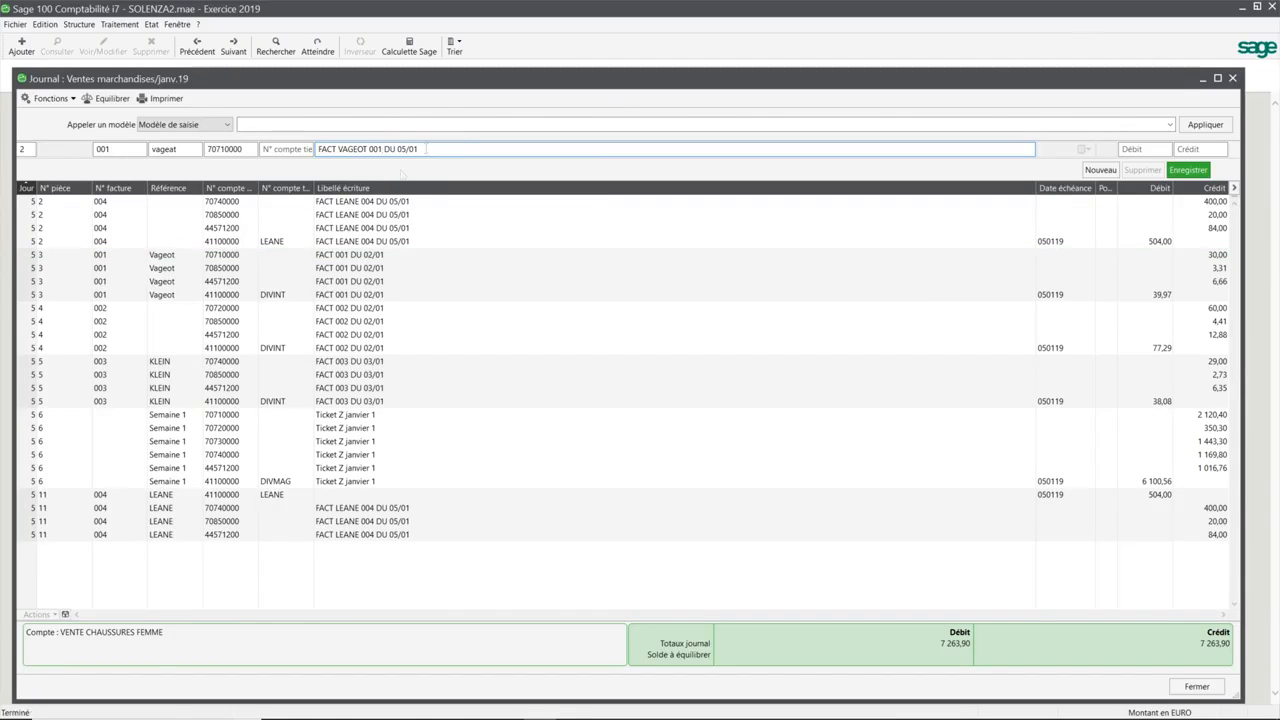
key("Right")
key("Right")
key("Right")
key("Right")
key("Right")
key("Right")
key("BackSpace")
type("2")
Enter a credit of 30 for the women's shoe sales line and record it.
key("Tab")
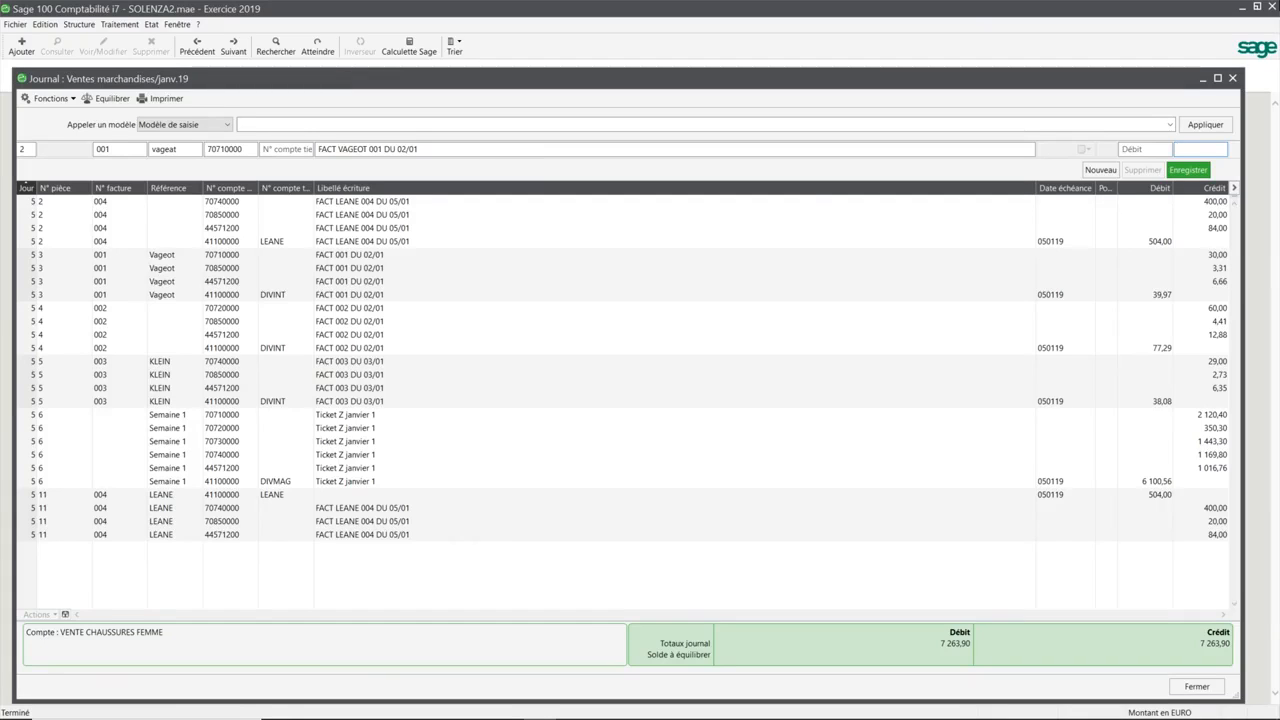
type("30")
left_click(1190, 170)
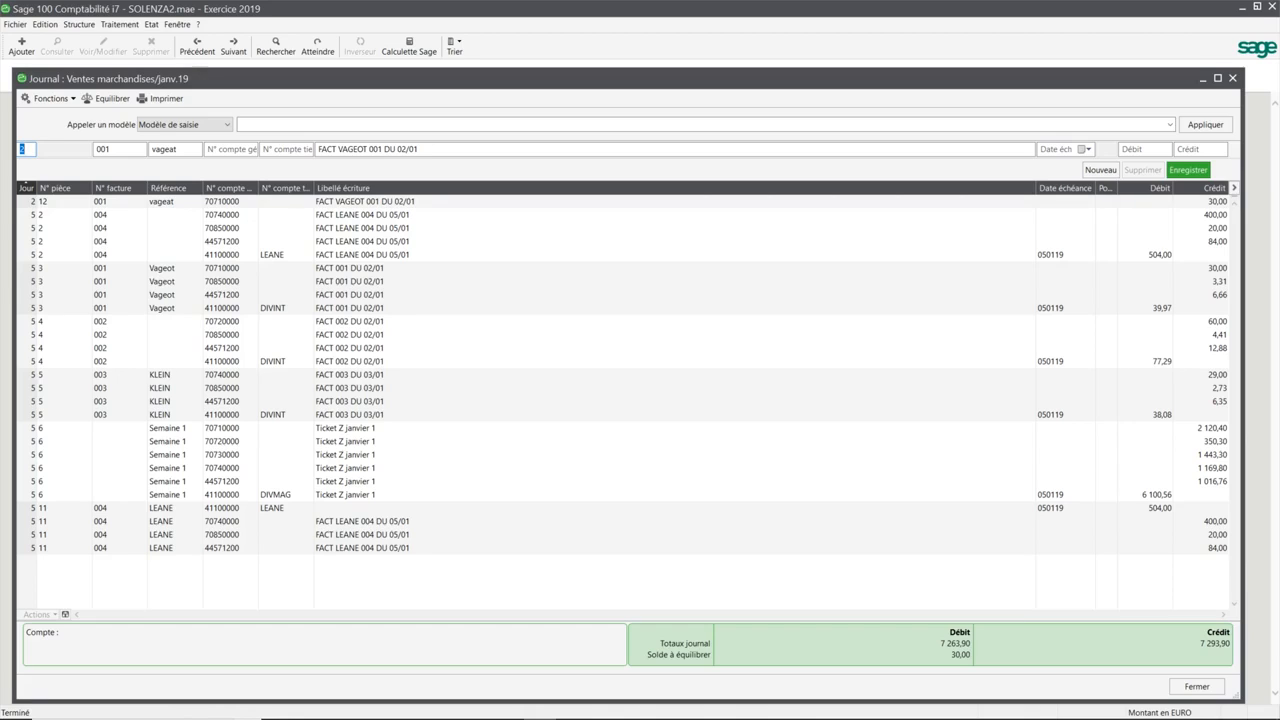
Look up general accounts starting with 708 and choose 70850000 Ports & frais accessoires facturés for the next line.
key("Tab")
key("Tab")
key("Tab")
key("Tab")
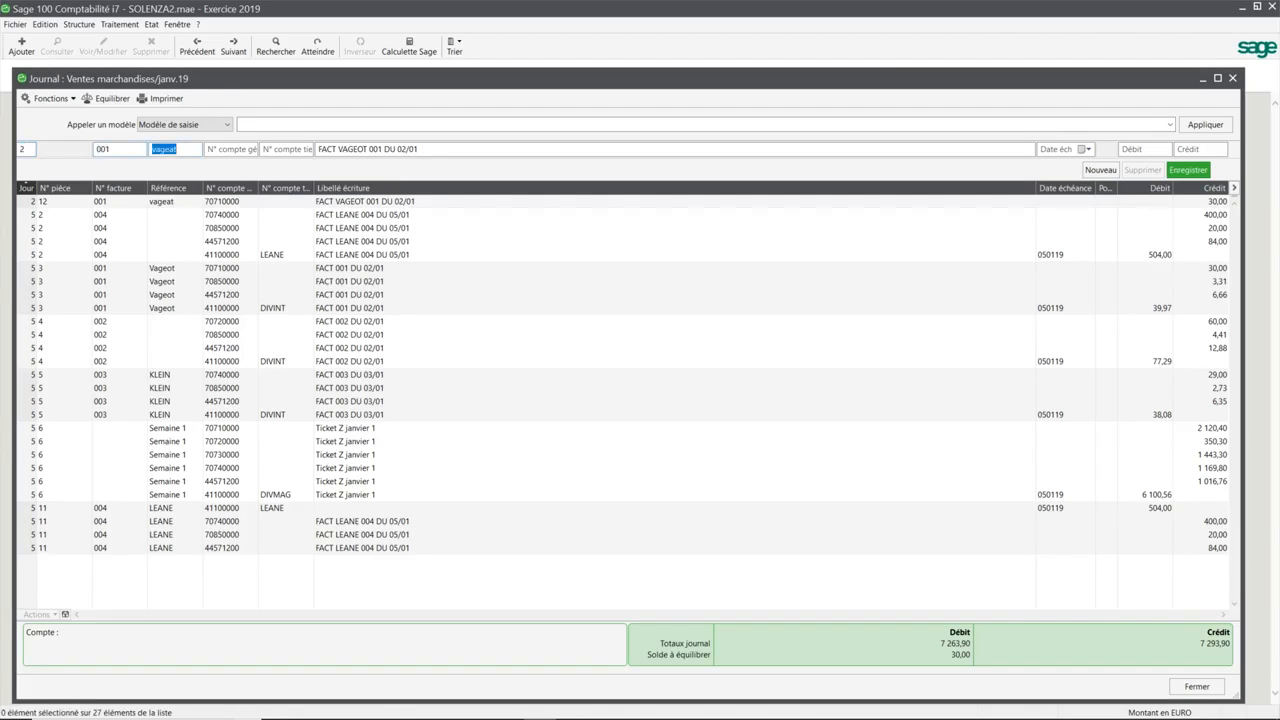
type("708")
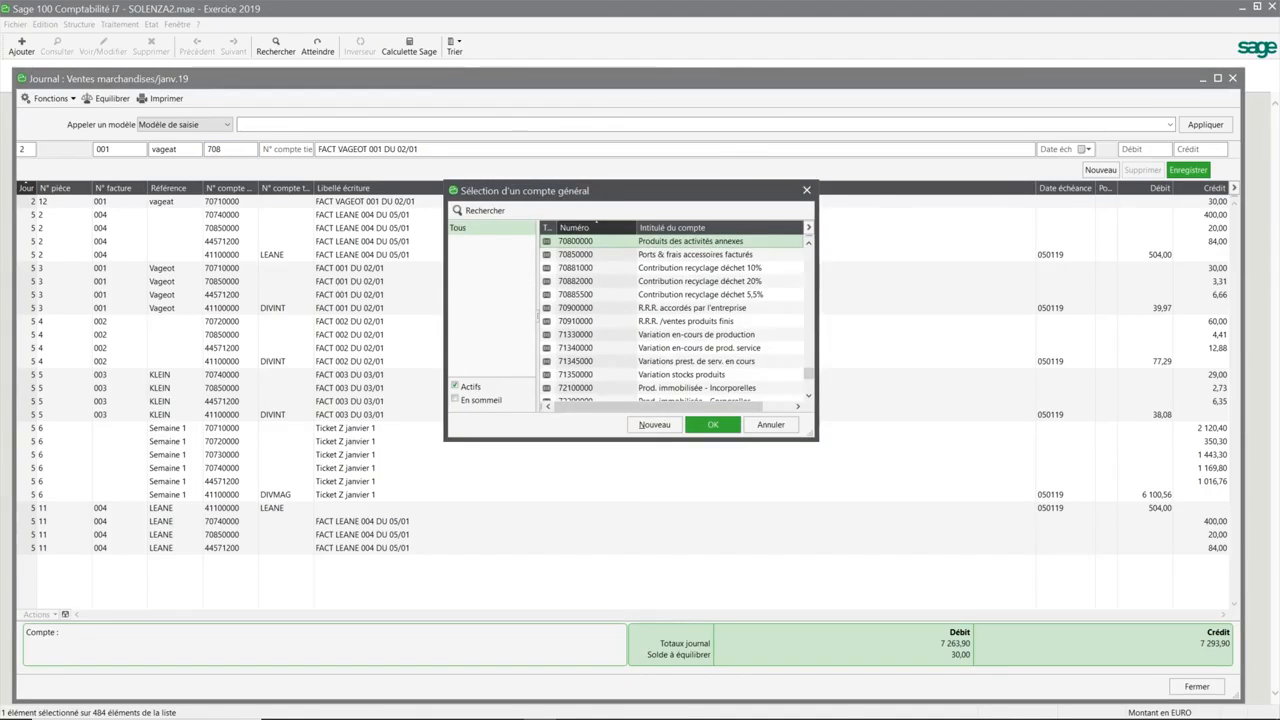
left_click(739, 257)
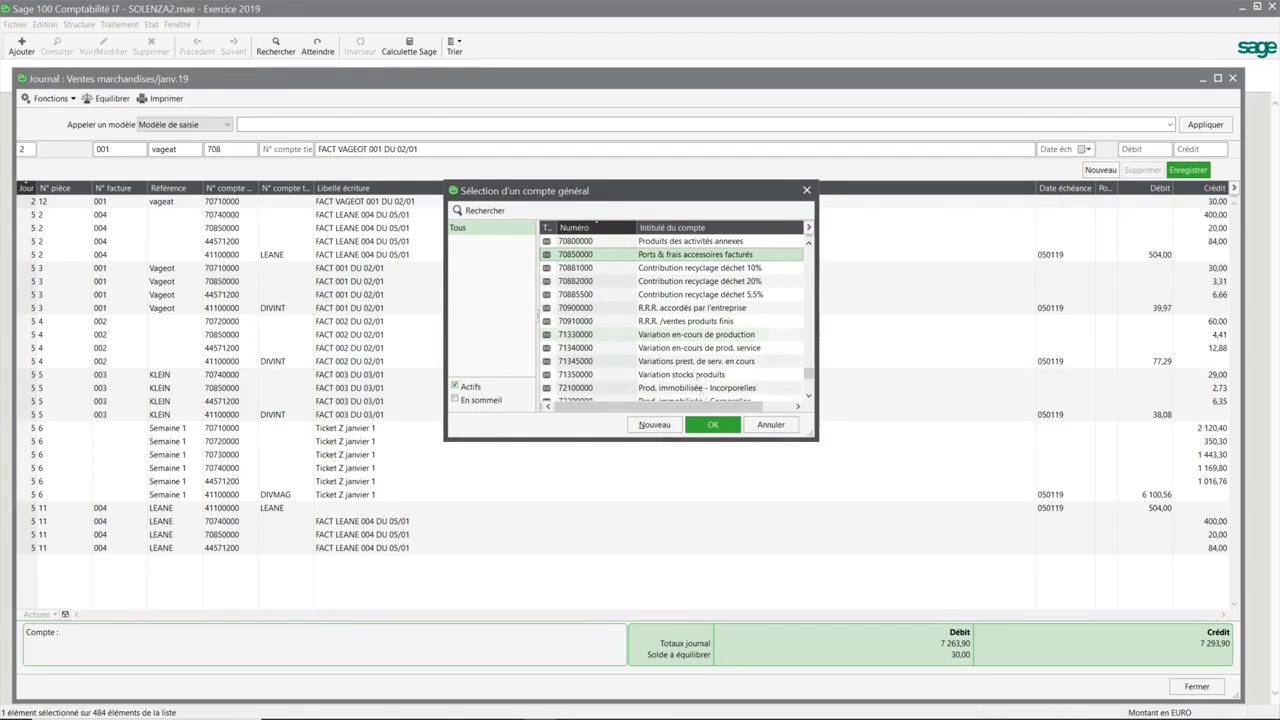
left_click(713, 424)
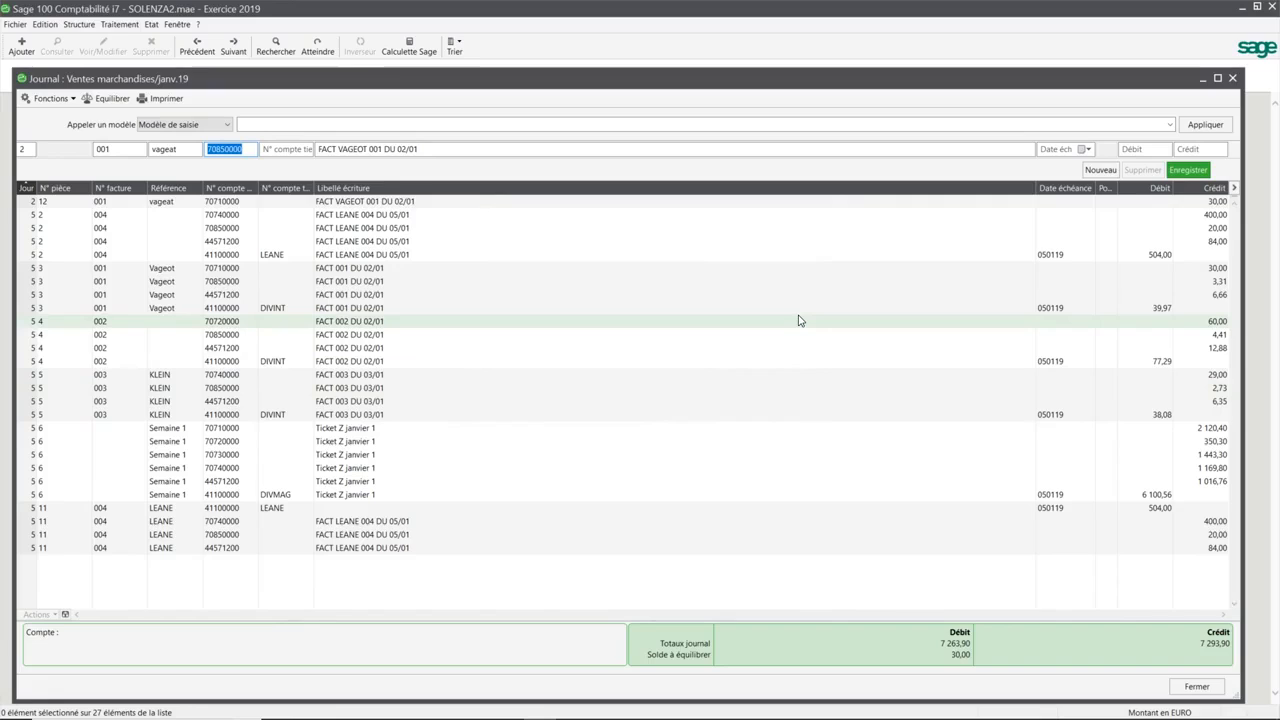
Enter a debit of 3,3 for the shipping charges line and record it.
key("Tab")
key("Tab")
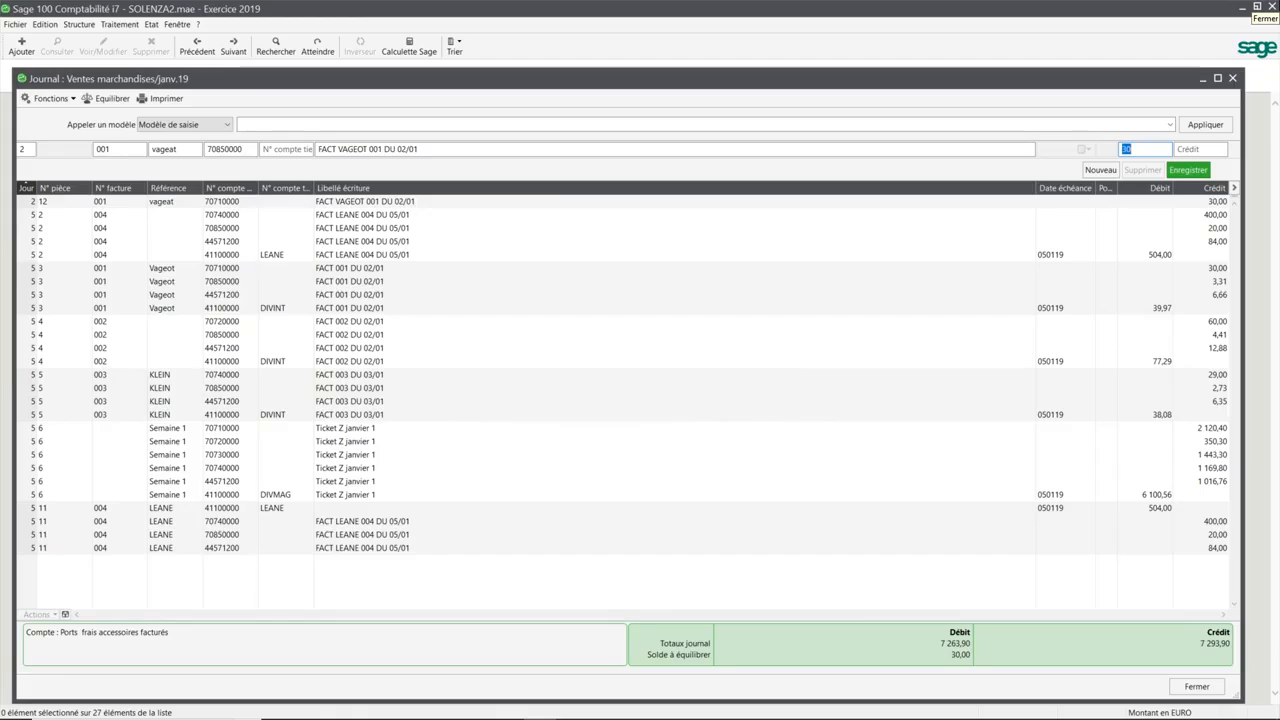
type("3,3")
left_click(1188, 170)
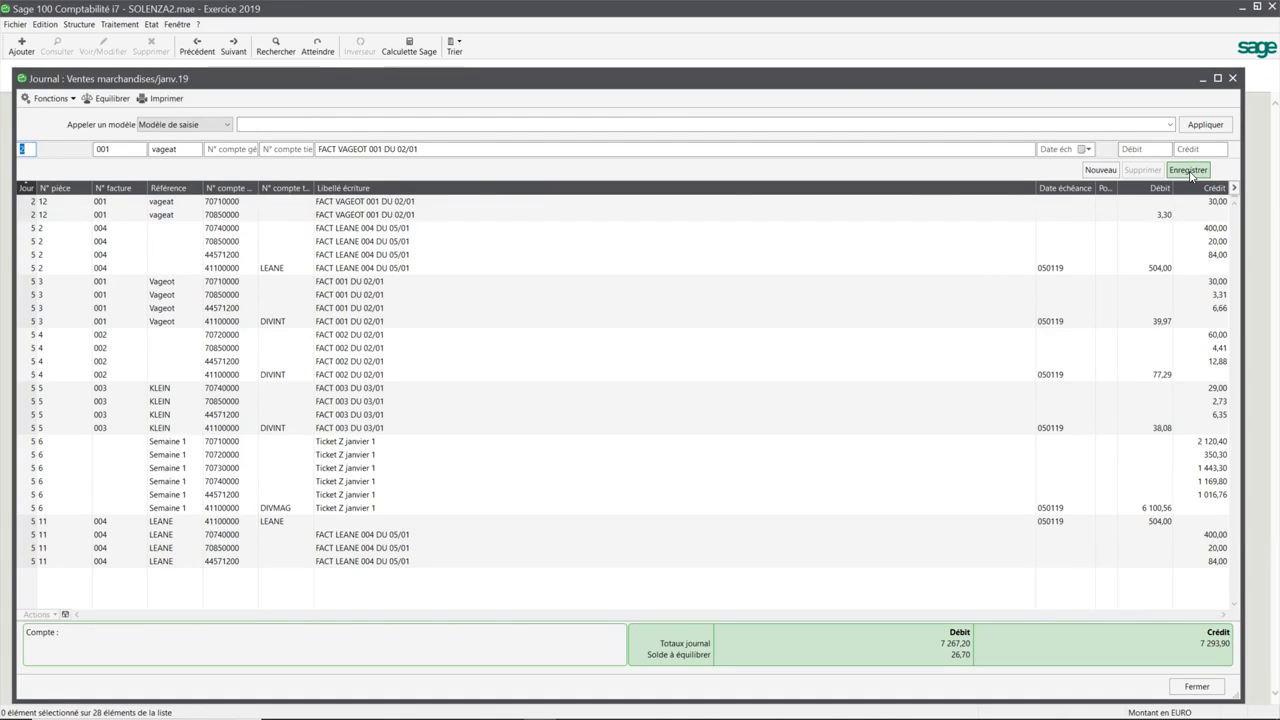
Look up general accounts starting with 4457 and choose 44571200 Tva collectée à 20% for the next line.
key("Tab")
key("Tab")
key("Tab")
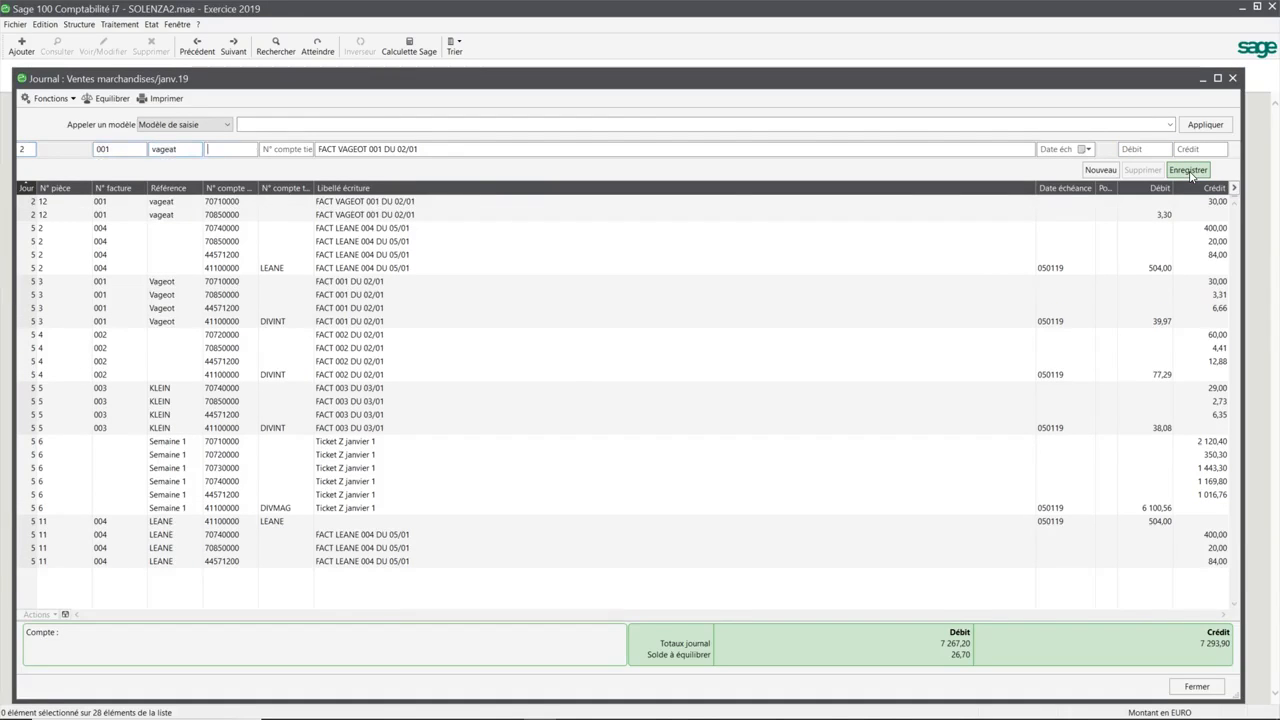
type("4457")
key("Tab")
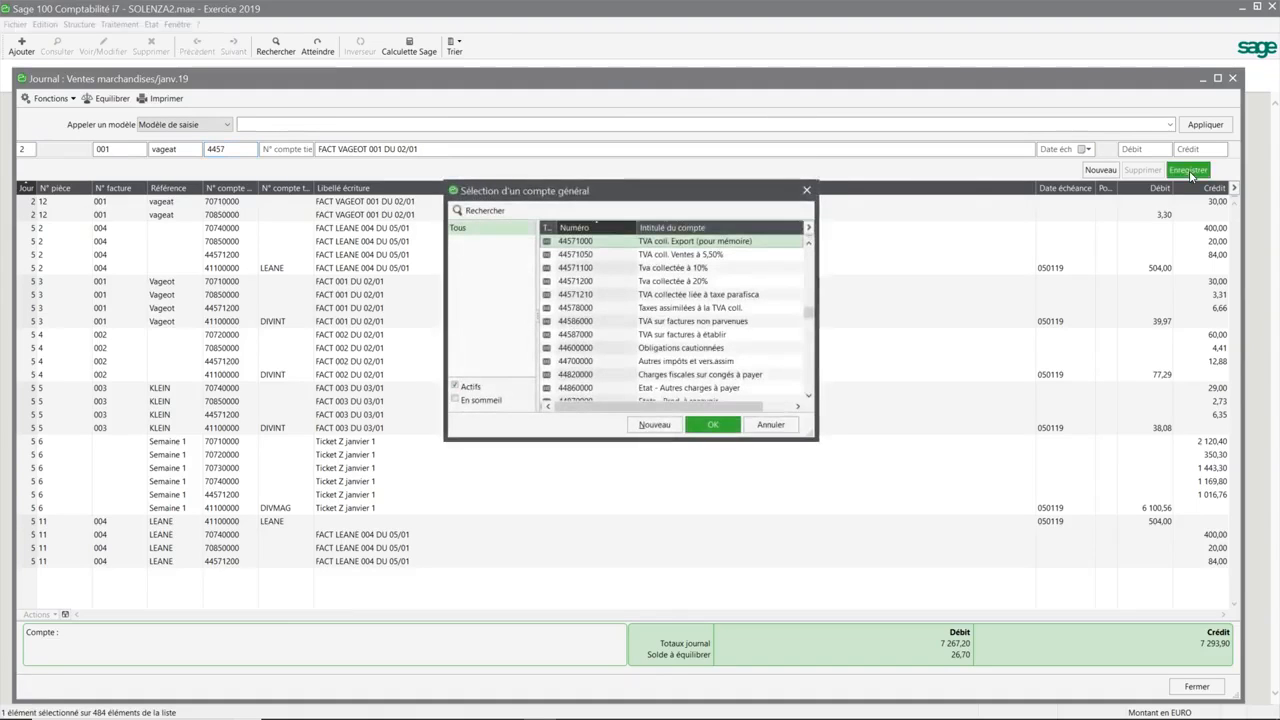
left_click(697, 281)
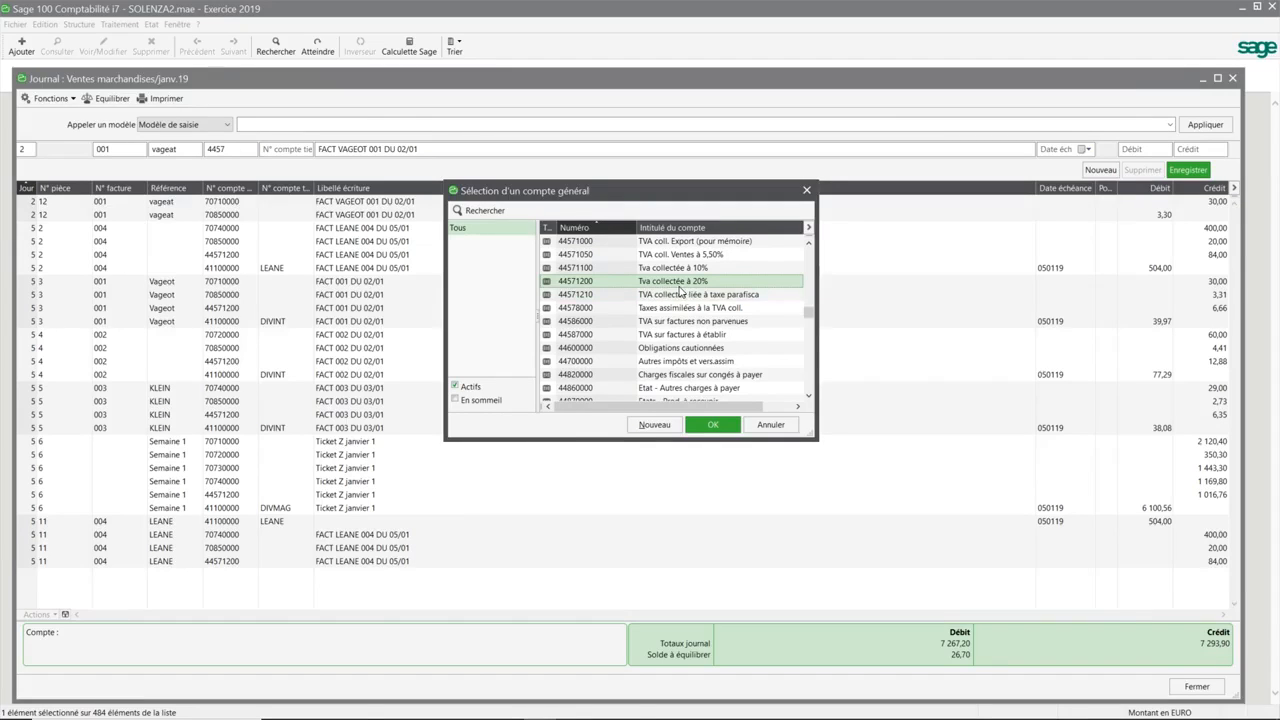
left_click(711, 425)
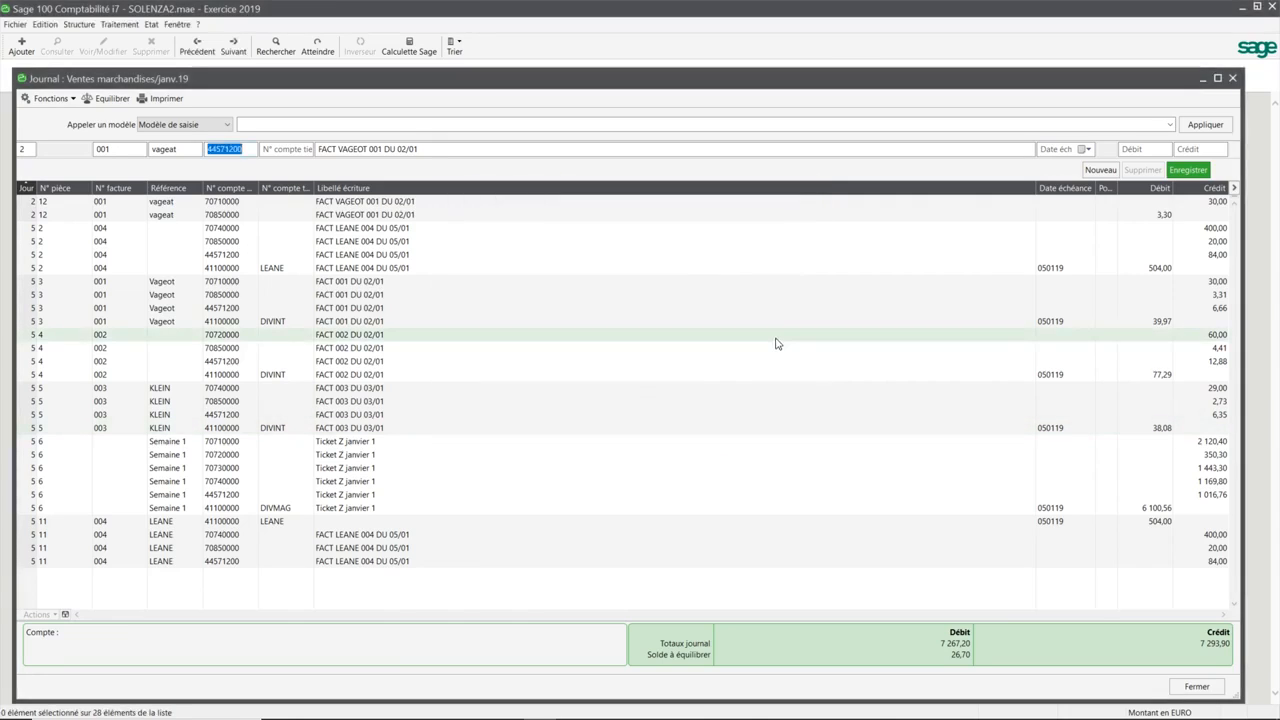
Set the VAT line's credit to 6,66 and record it.
key("Tab")
key("Tab")
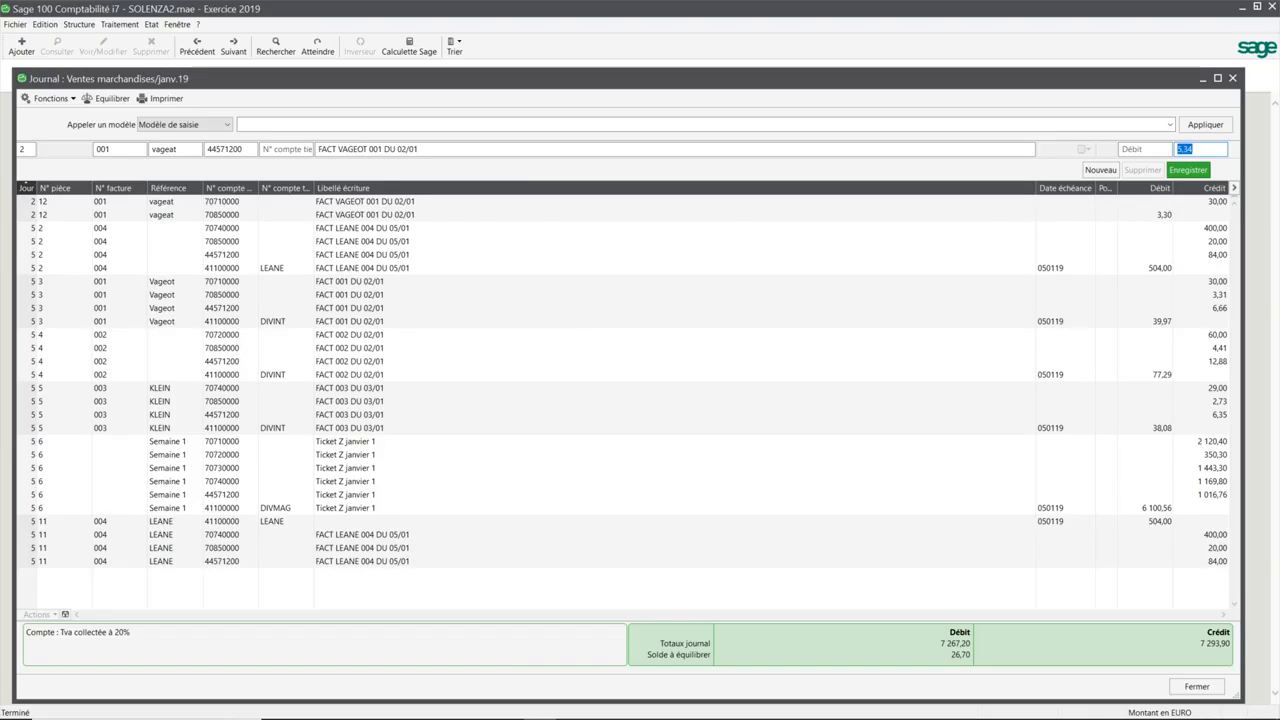
type("6,66")
key("Return")
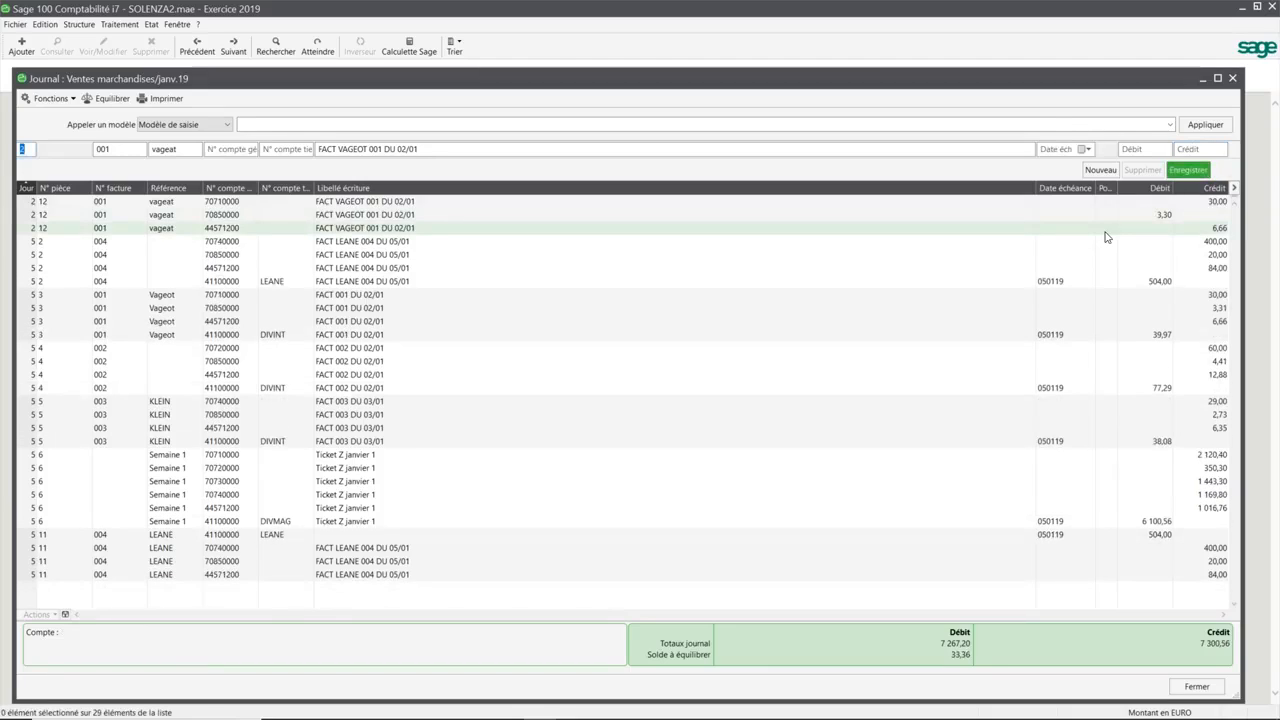
key("Tab")
key("Tab")
key("Tab")
key("F4")
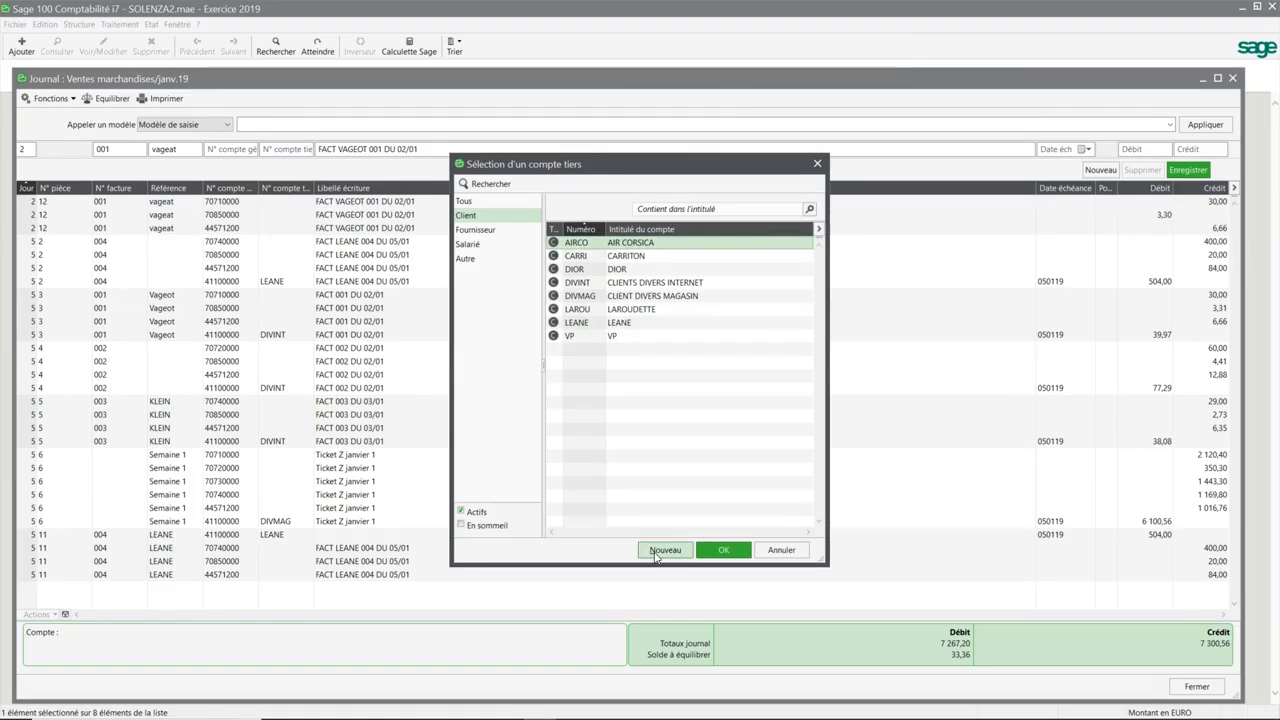
left_click(664, 550)
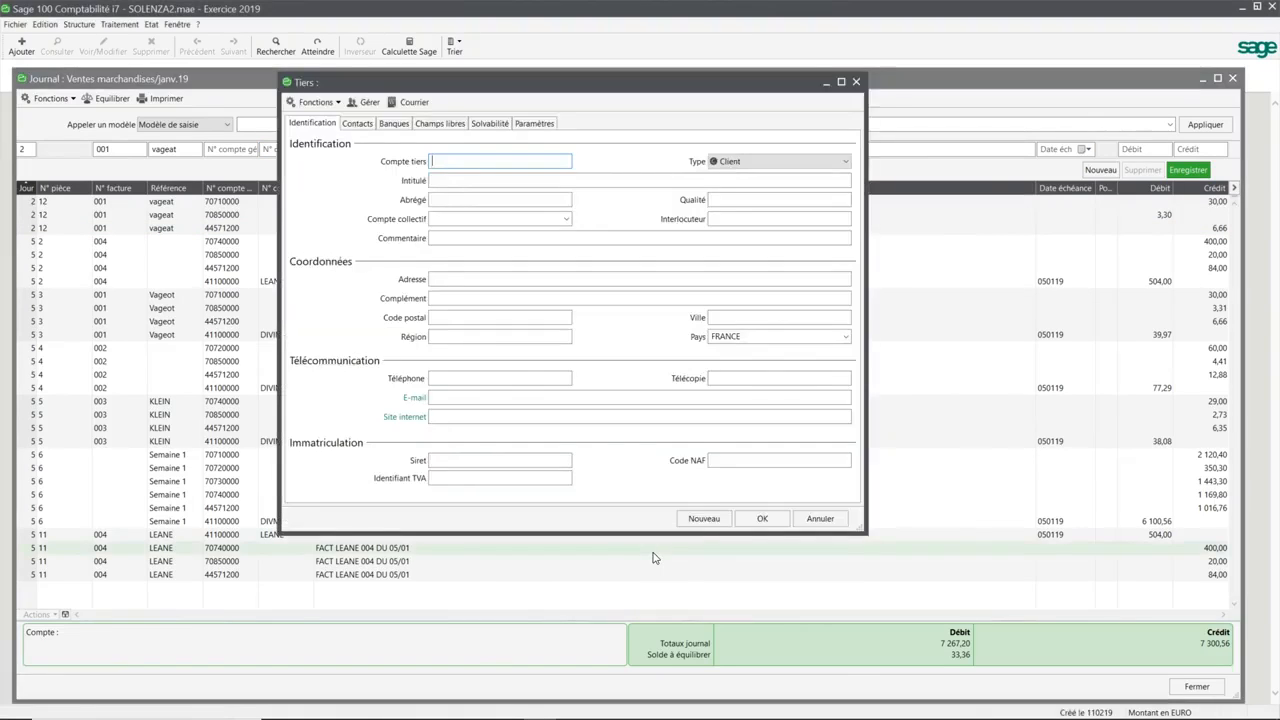
left_click(818, 519)
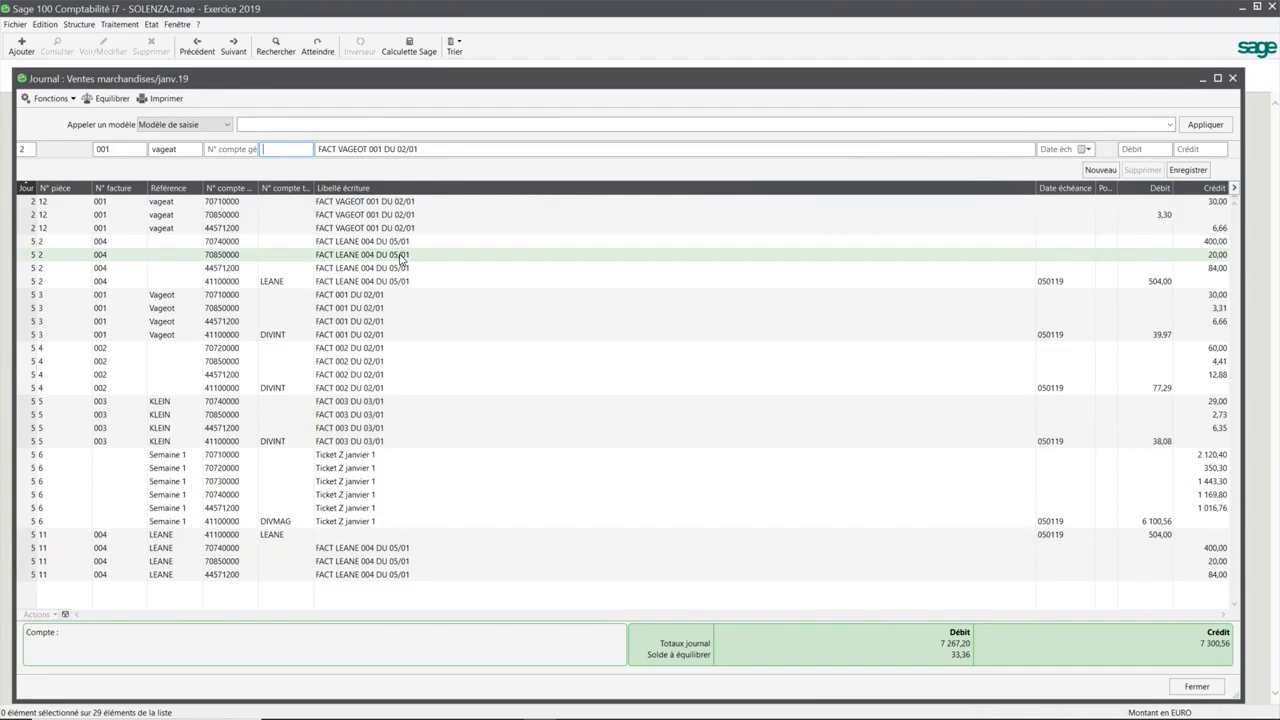
Look up the third party for the next line and start a new customer record with the account code DIVINT.
type("?")
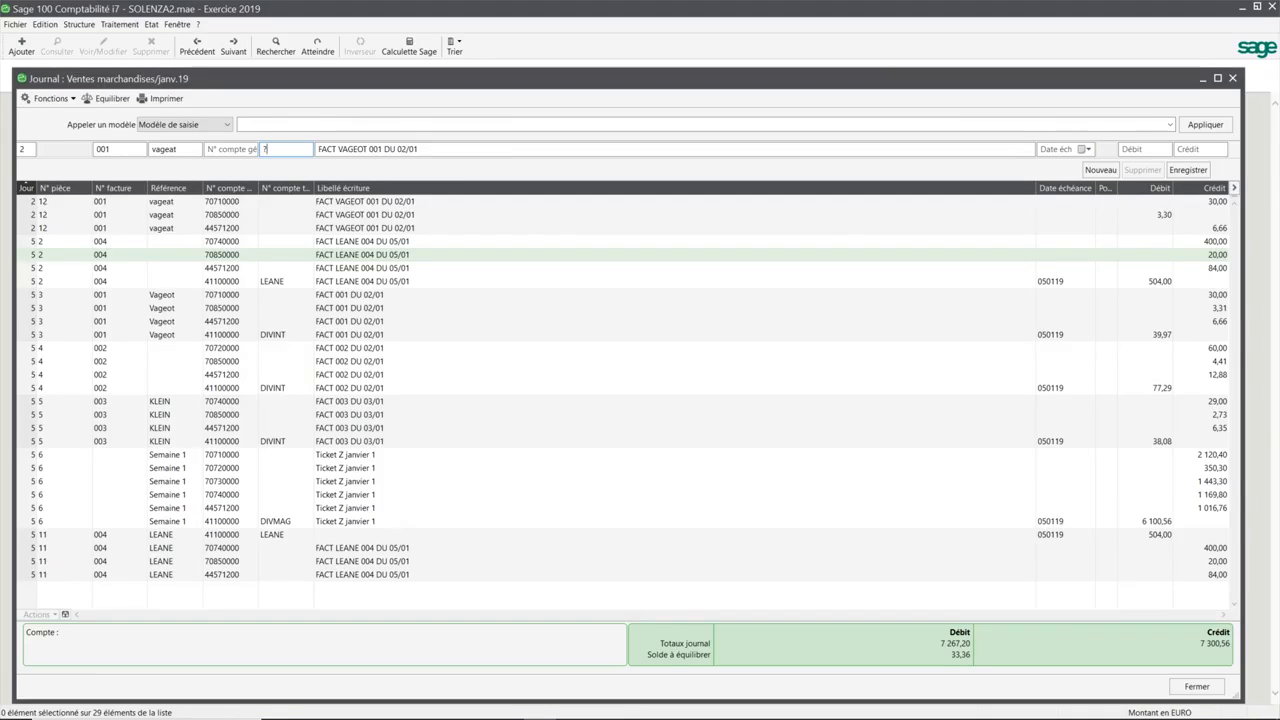
key("Tab")
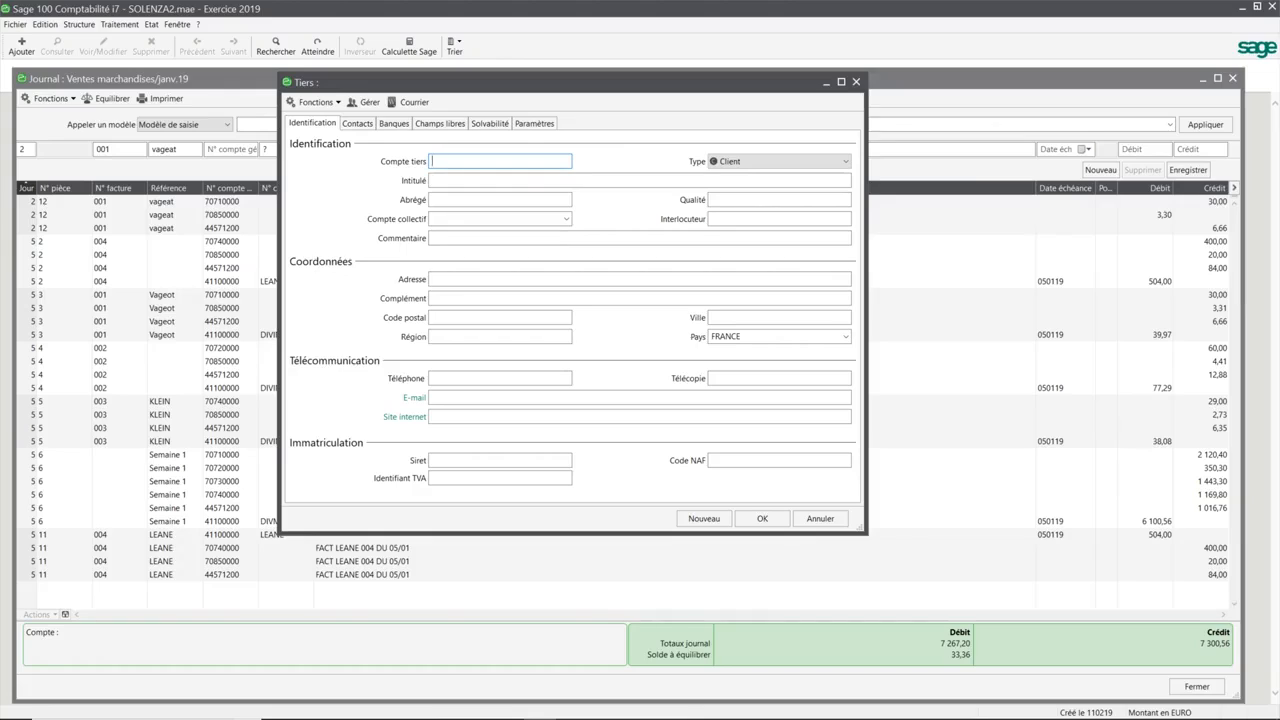
type("DI")
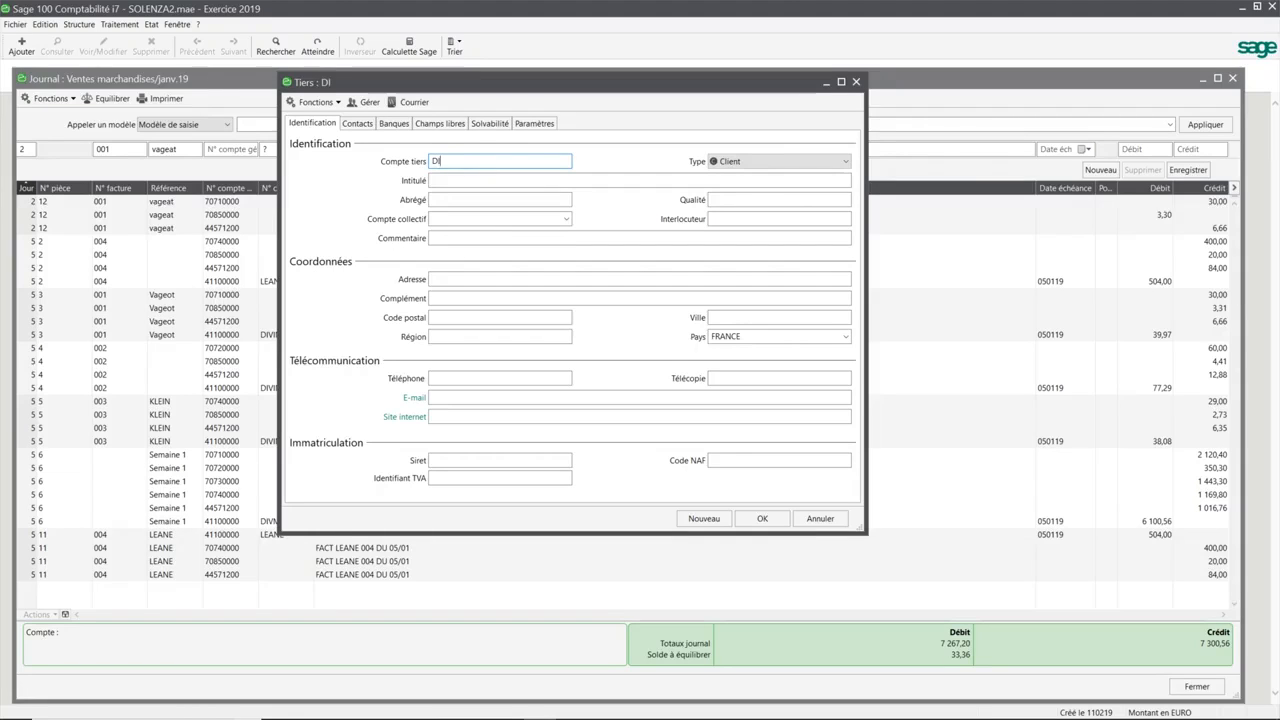
type("VINT")
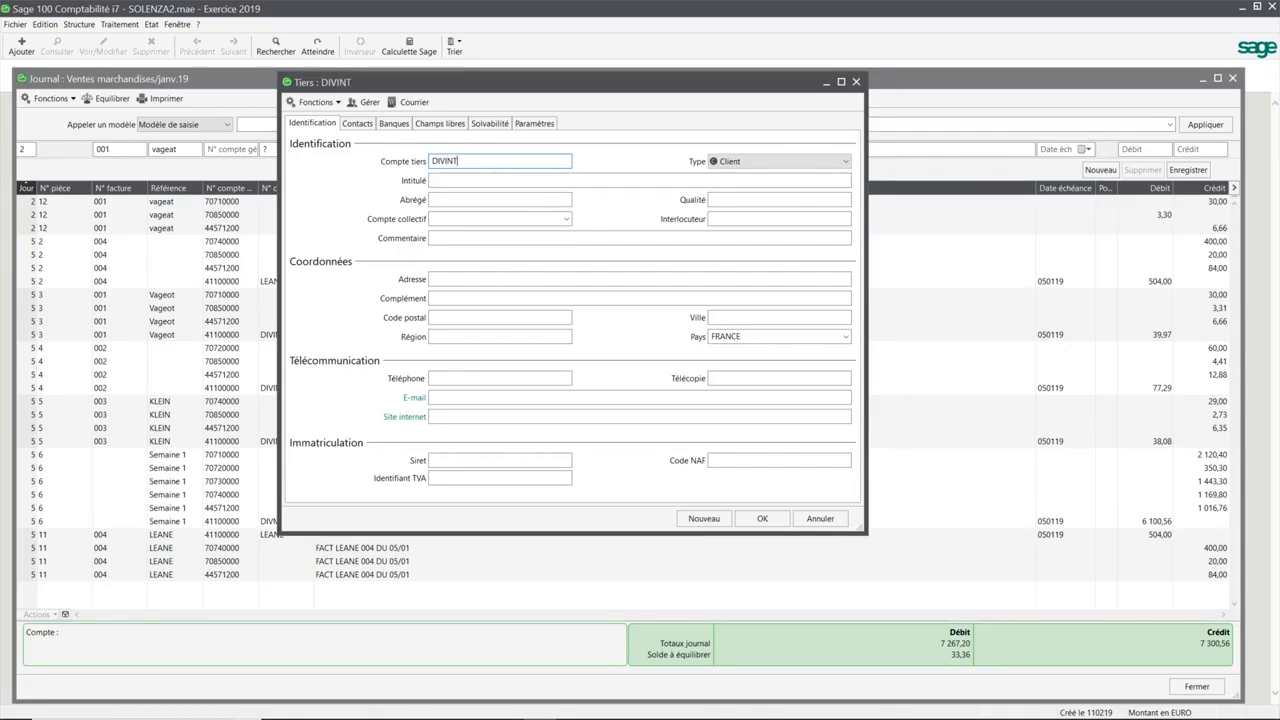
key("Tab")
key("Tab")
Title the new third party "Client divers internet".
type("c")
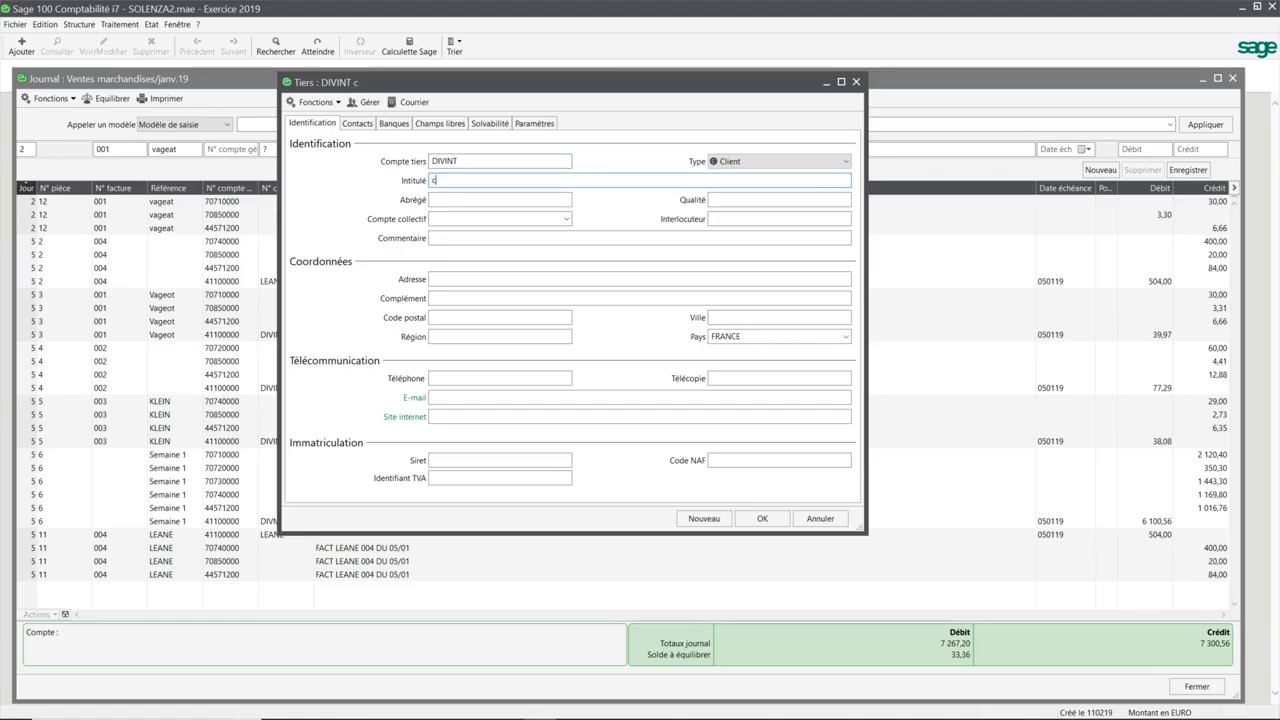
type("LIENT")
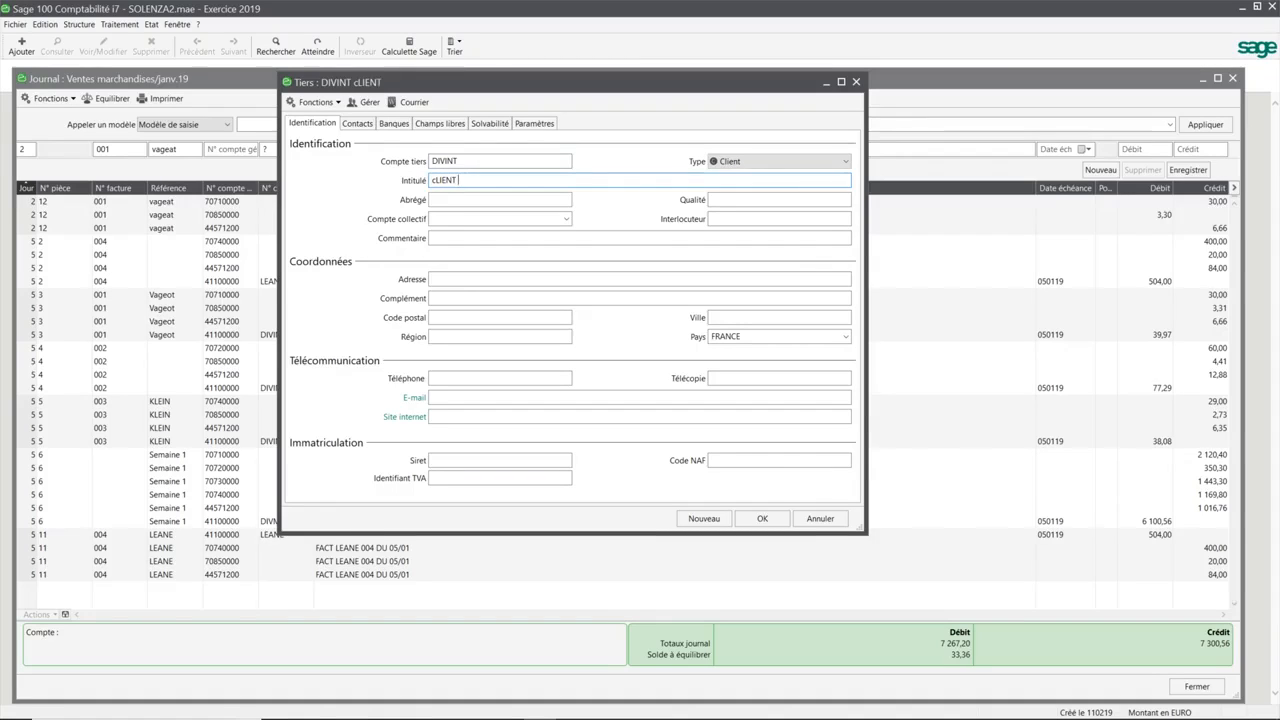
key("BackSpace")
key("BackSpace")
key("BackSpace")
key("BackSpace")
key("BackSpace")
key("BackSpace")
key("BackSpace")
type("c")
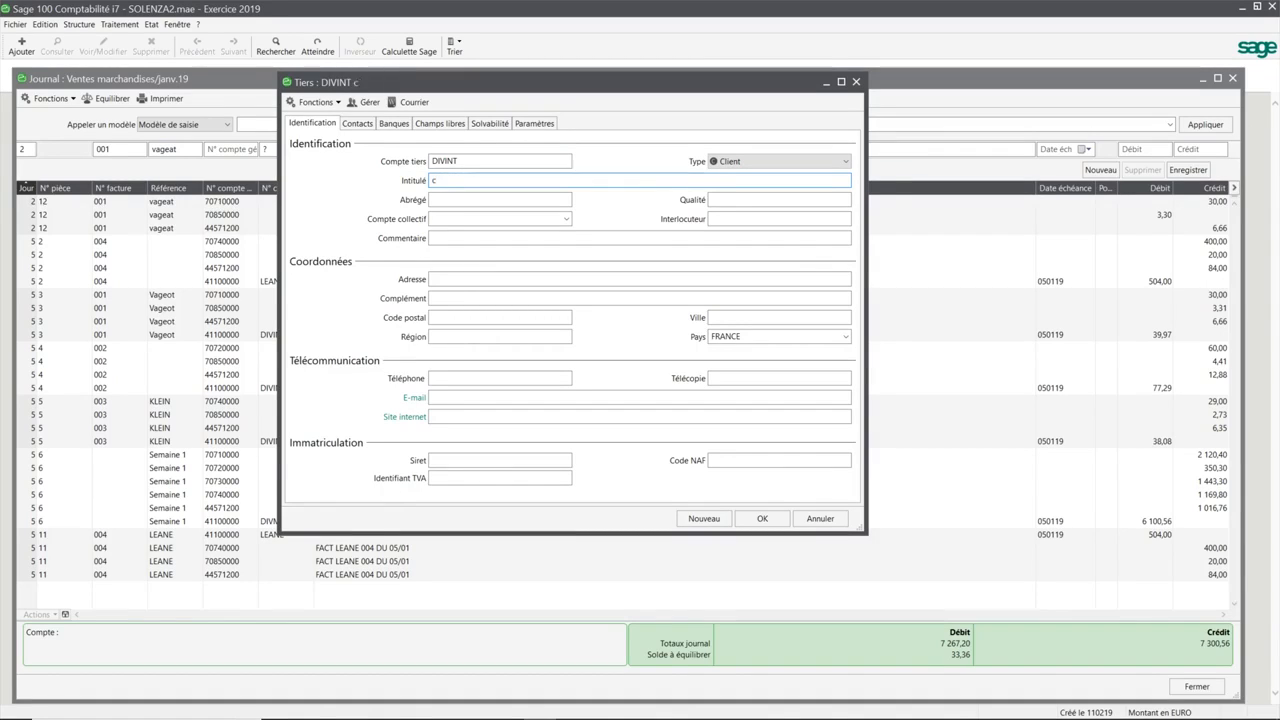
key("BackSpace")
type("Client divers internet")
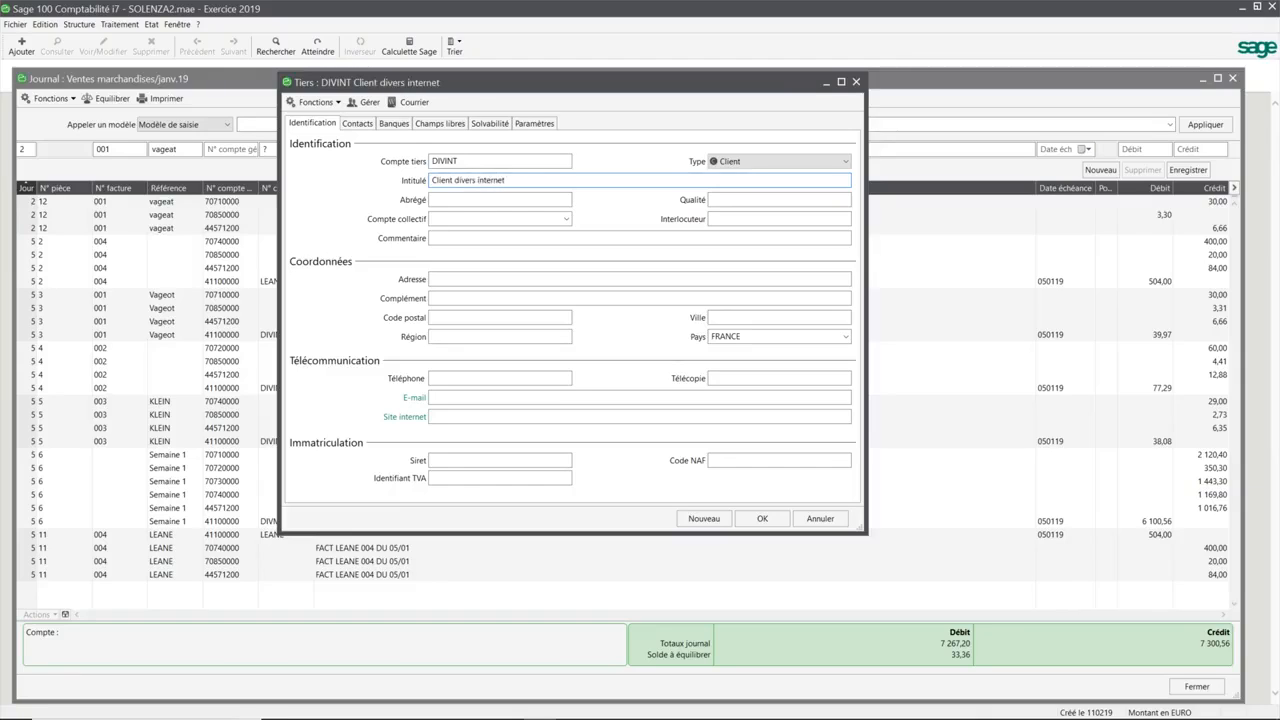
Keep the automatic short name and assign the collective account 41100000 Clients to the new third party.
key("Tab")
key("Tab")
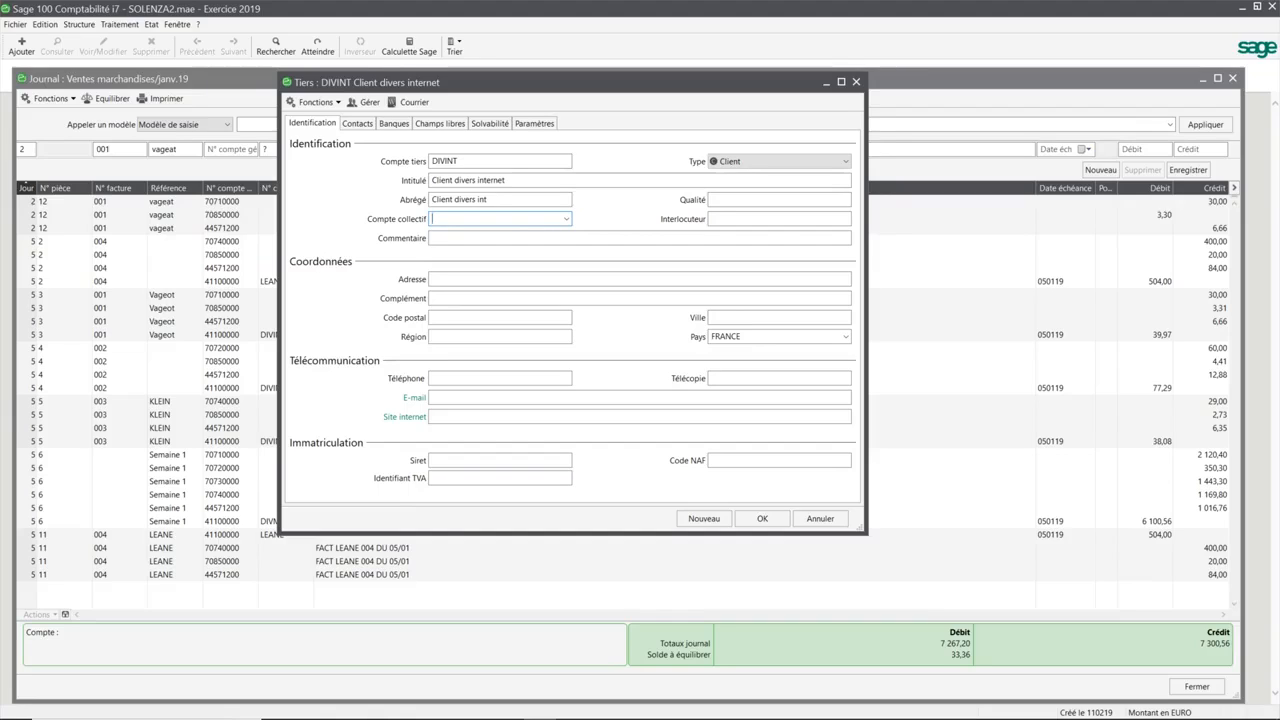
type("4011")
left_click(512, 216)
key("BackSpace")
key("BackSpace")
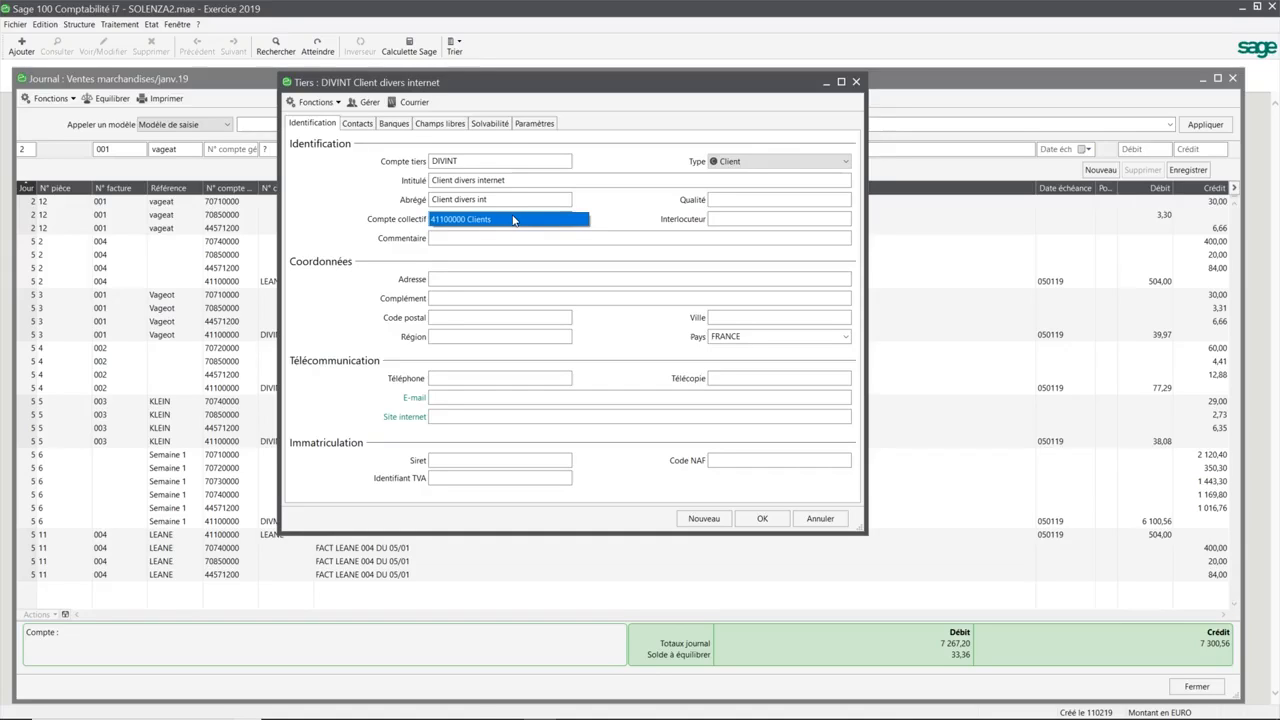
left_click(513, 219)
left_click(509, 236)
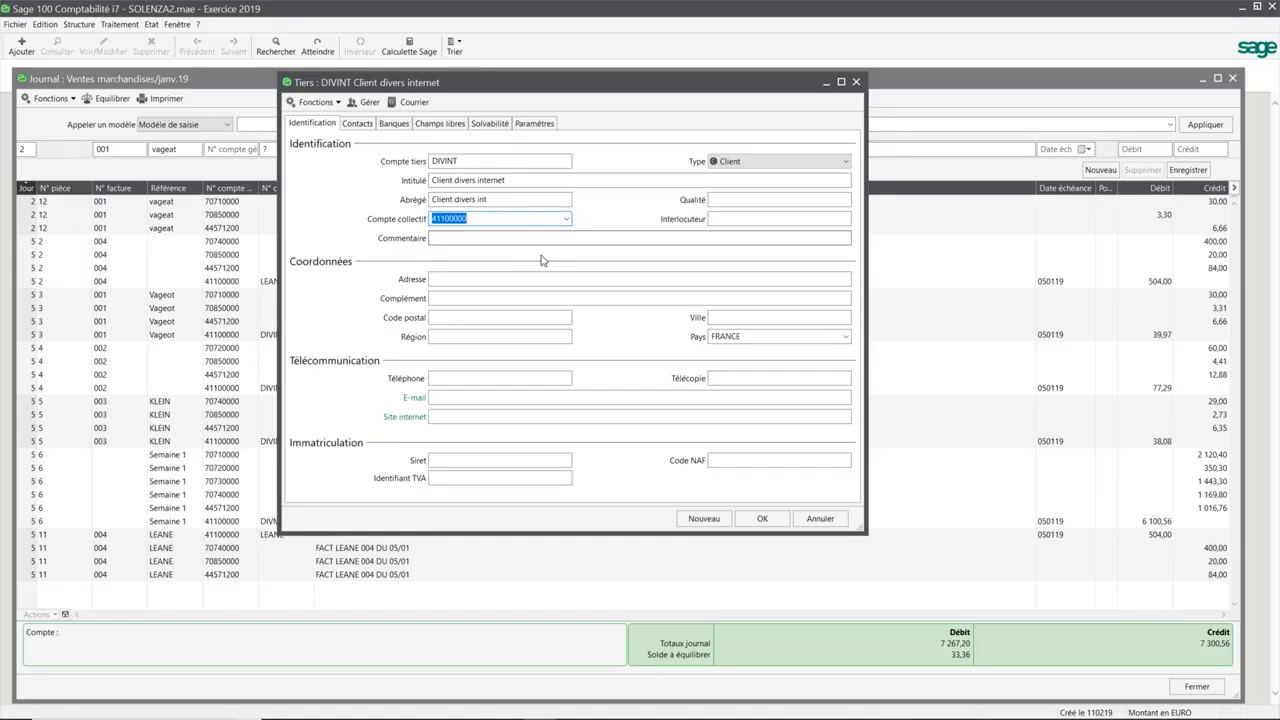
key("Tab")
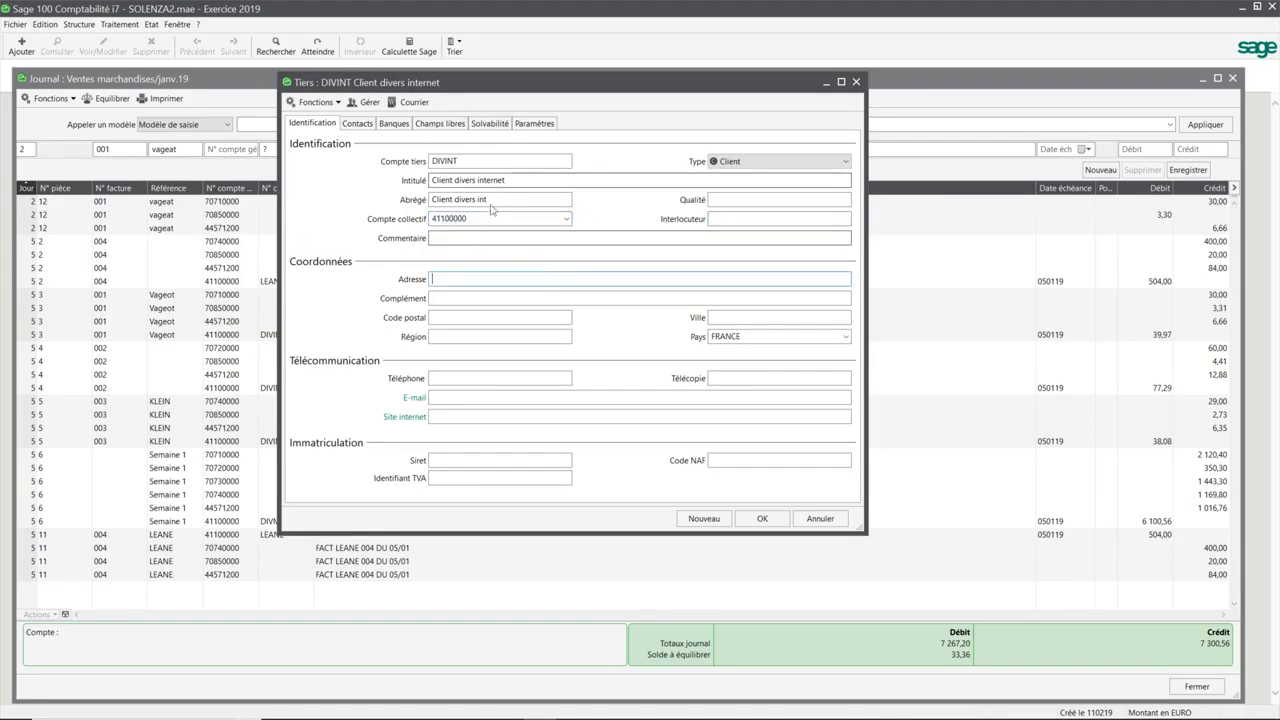
Change the third party's account code to DIVINT2.
left_click(535, 127)
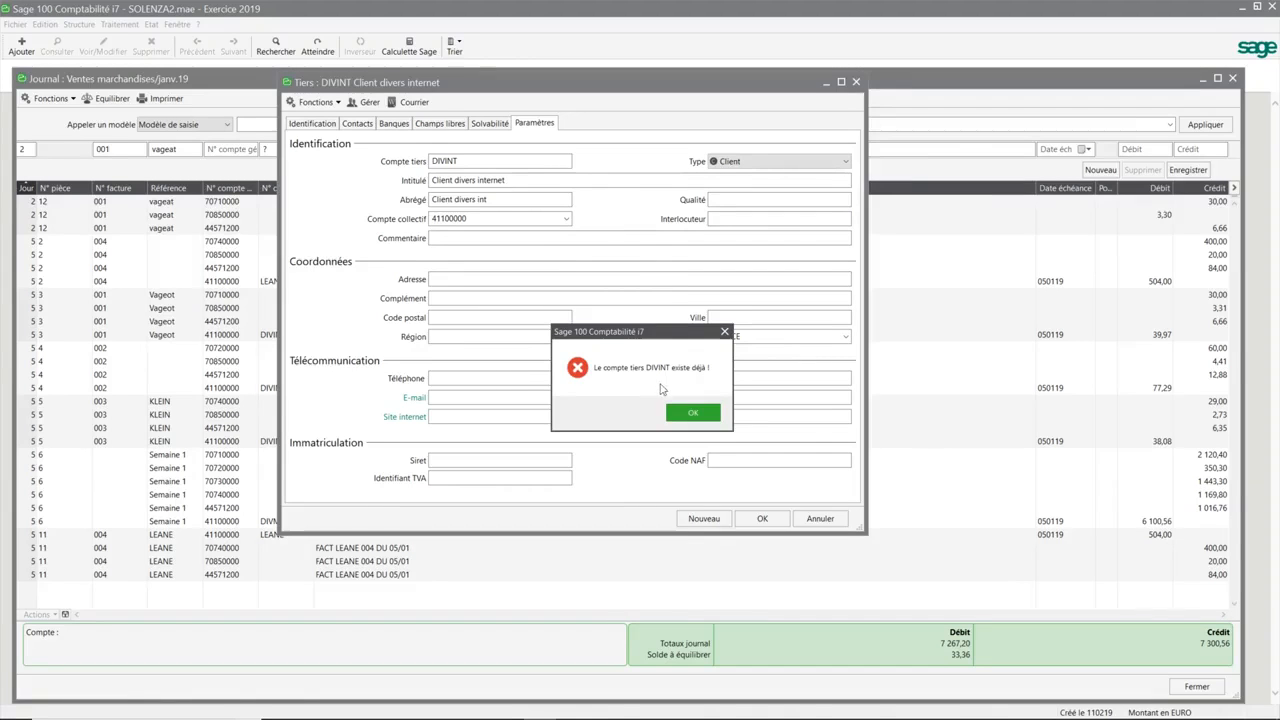
left_click(697, 413)
key("End")
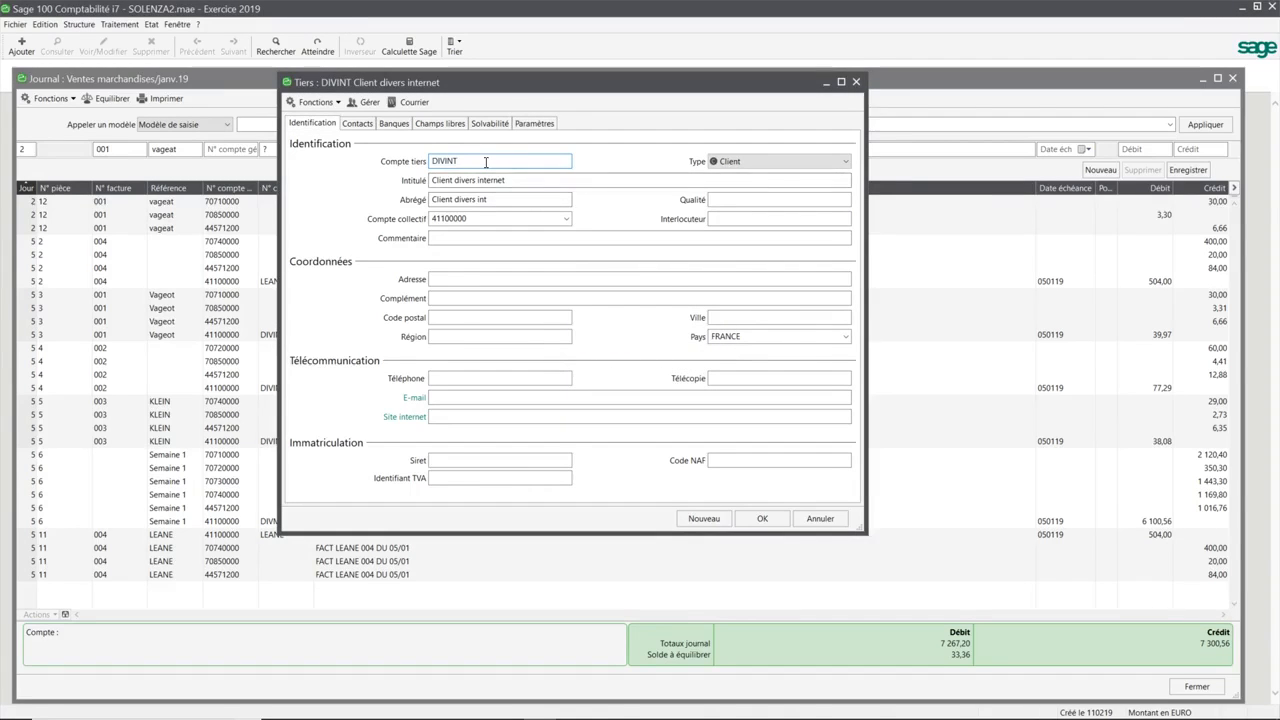
type("2")
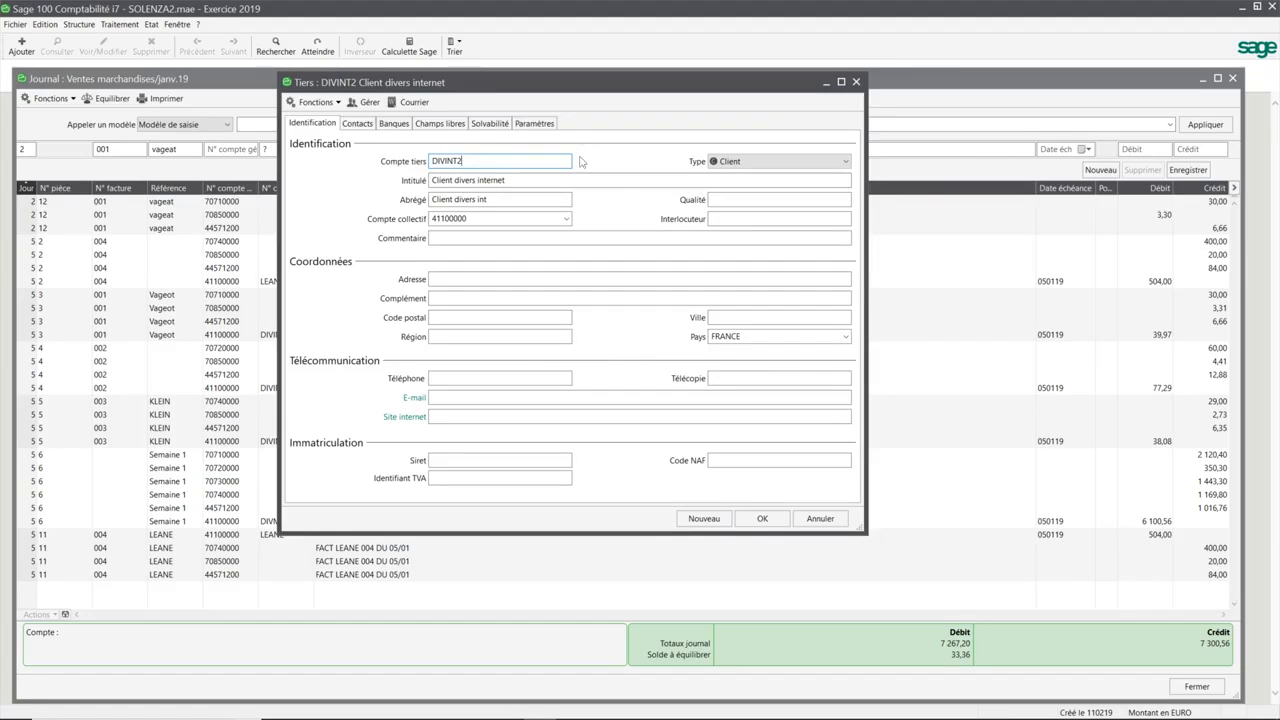
Apply the payment terms model Comptant par Chèque to the DIVINT2 third party and save the record.
left_click(535, 124)
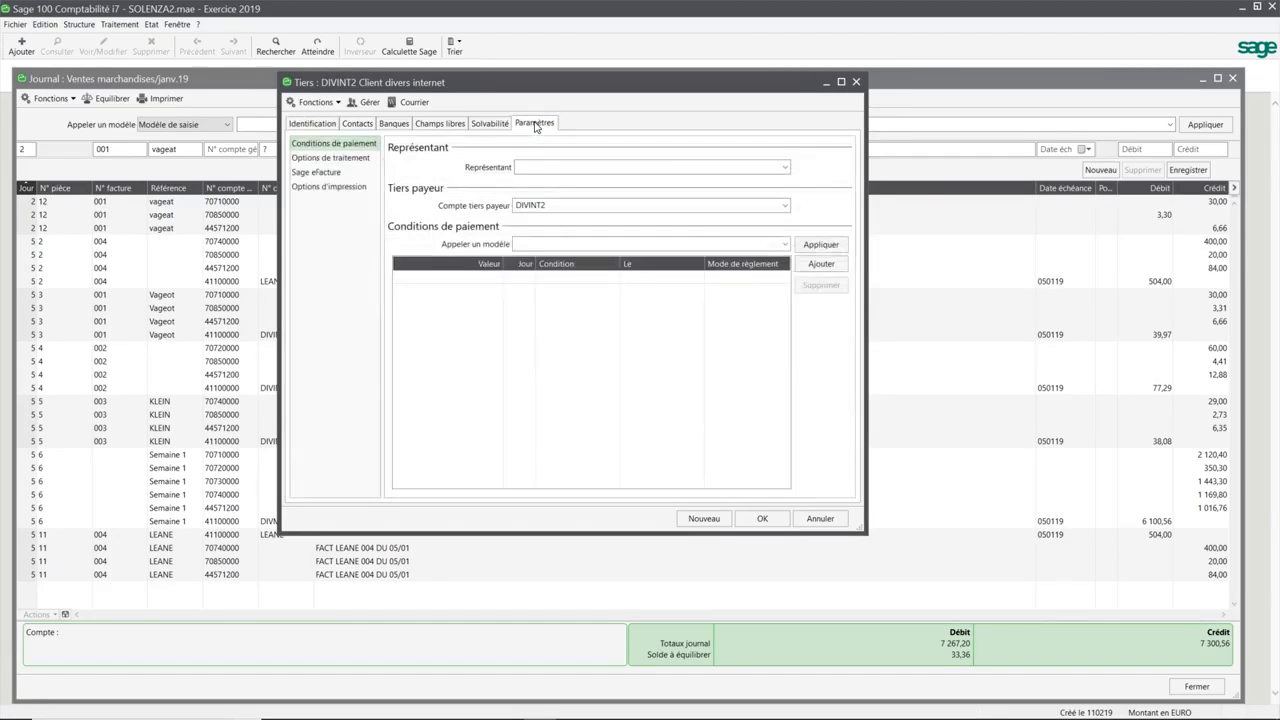
left_click(785, 246)
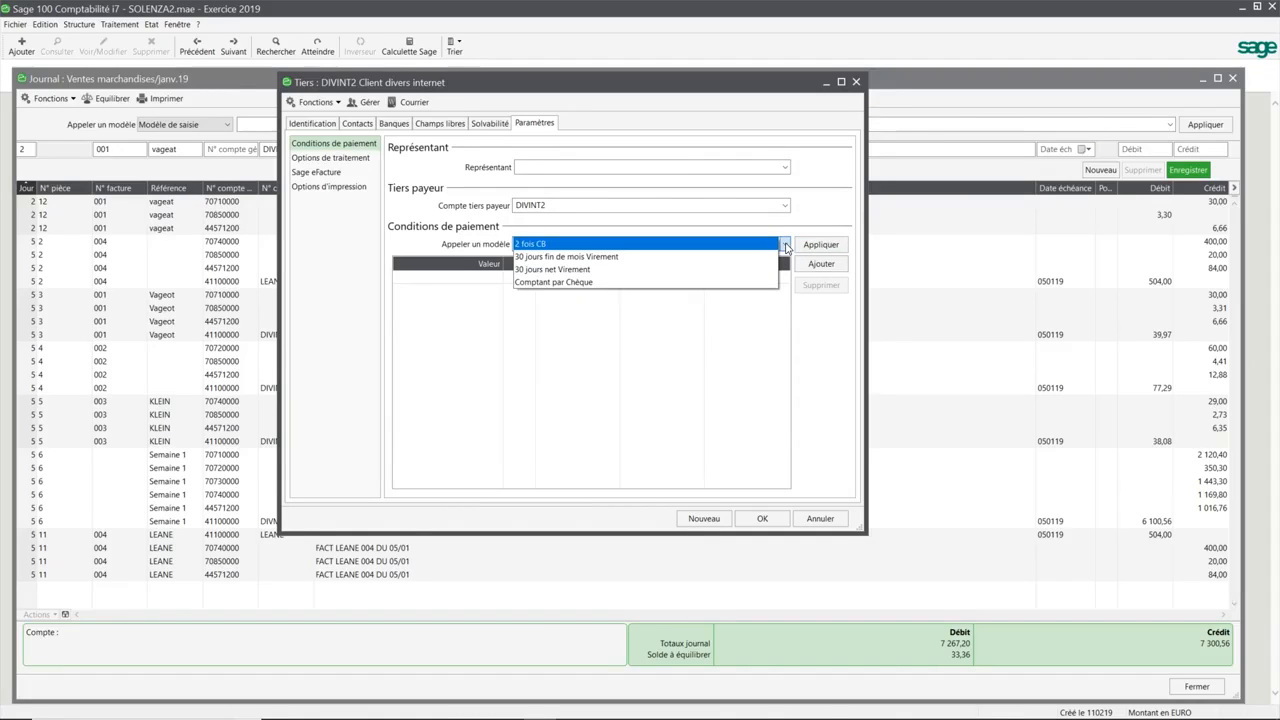
left_click(600, 284)
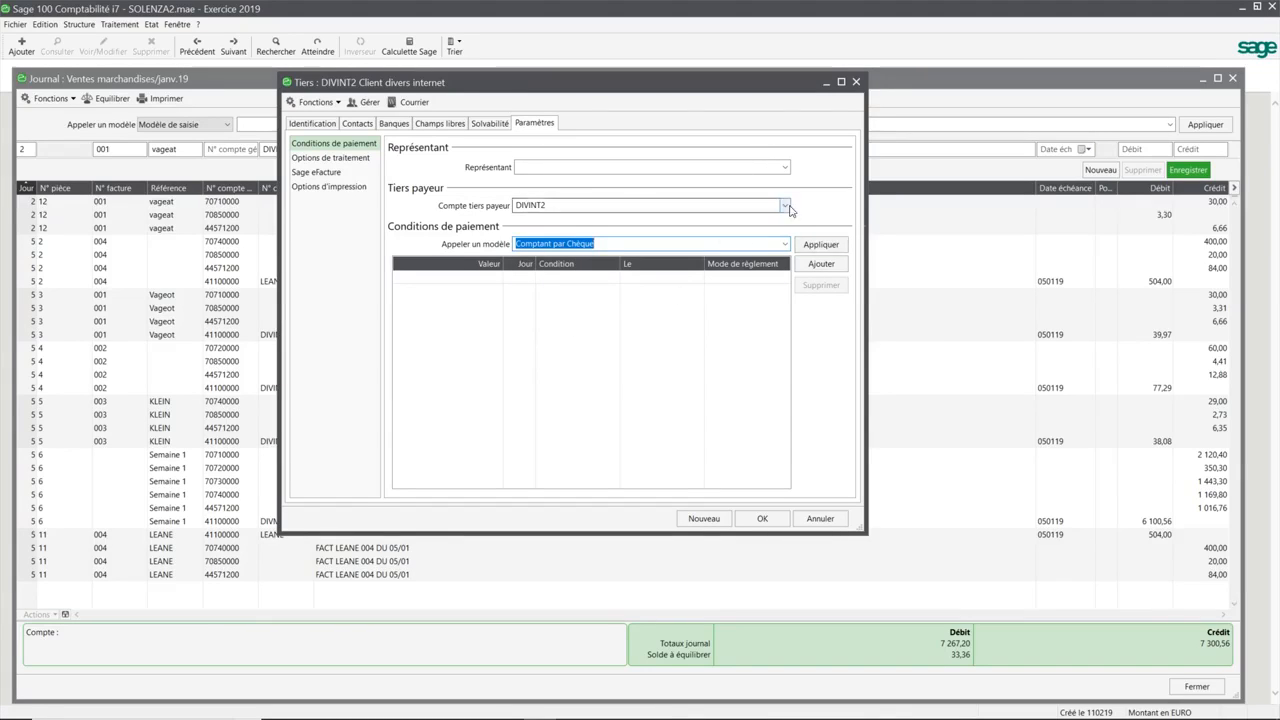
left_click(835, 249)
left_click(771, 522)
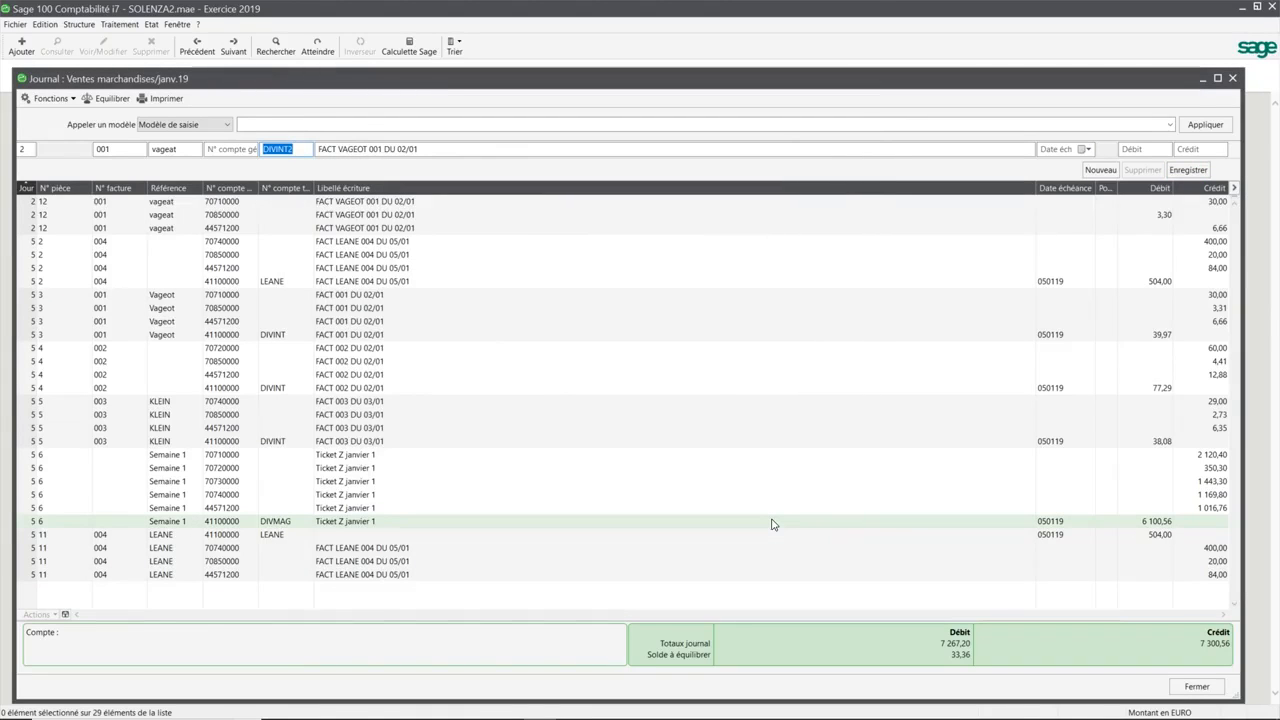
Set the debit of the DIVINT2 third-party line to 39,97 and record it.
key("Tab")
key("Tab")
key("Tab")
key("Tab")
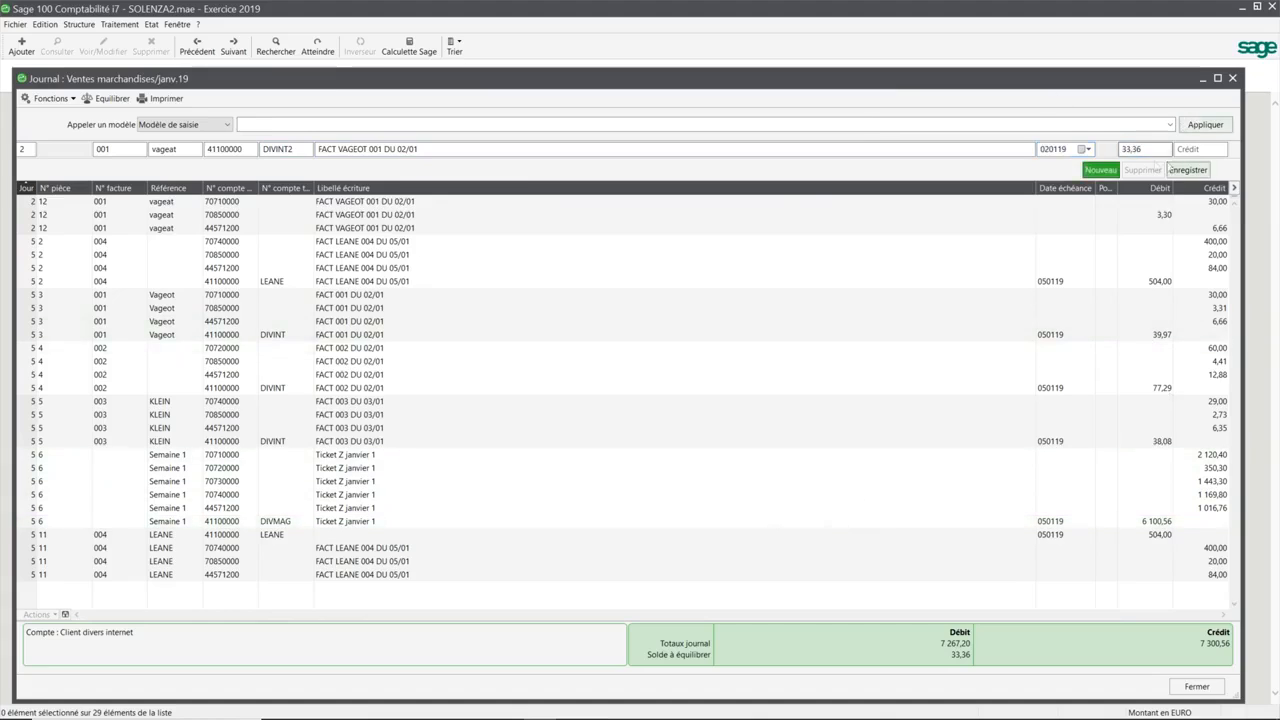
left_click(1140, 149)
type("39")
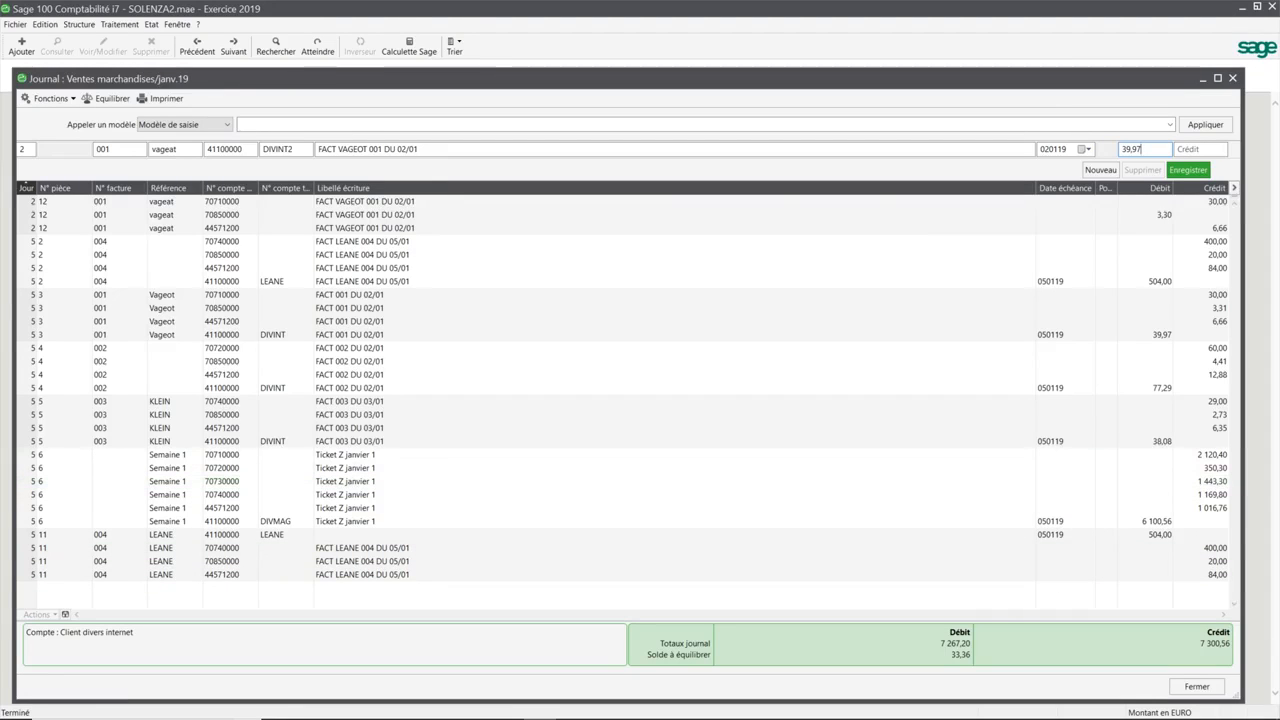
type(",97")
left_click(1188, 170)
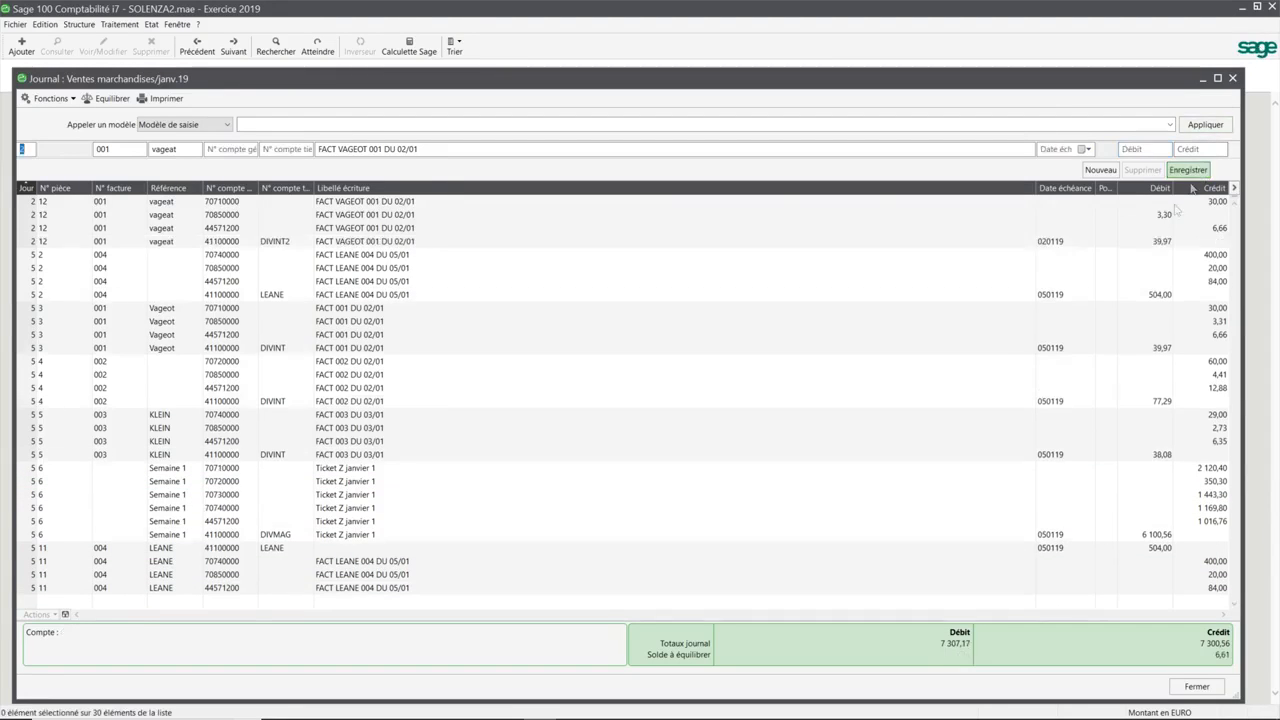
Clear the debit of the invoice's 70850000 shipping line, enter 3,30 as its credit instead and record it.
left_click(1146, 218)
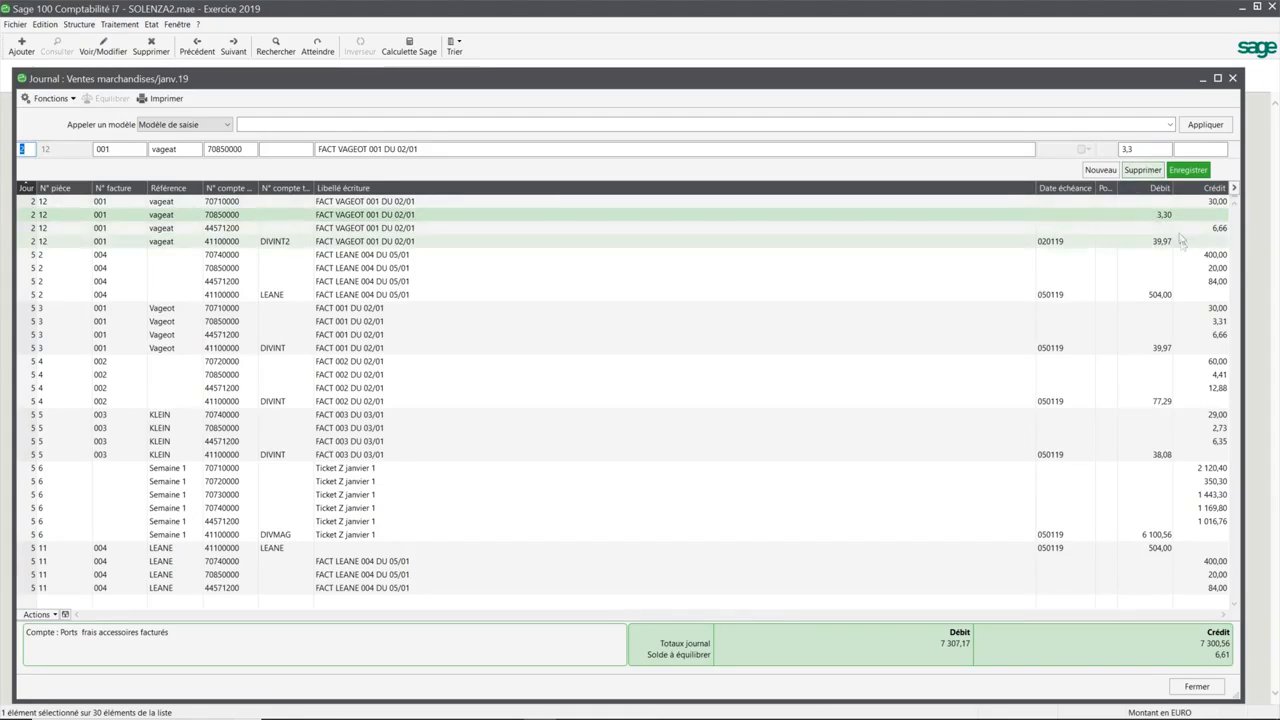
double_click(1150, 149)
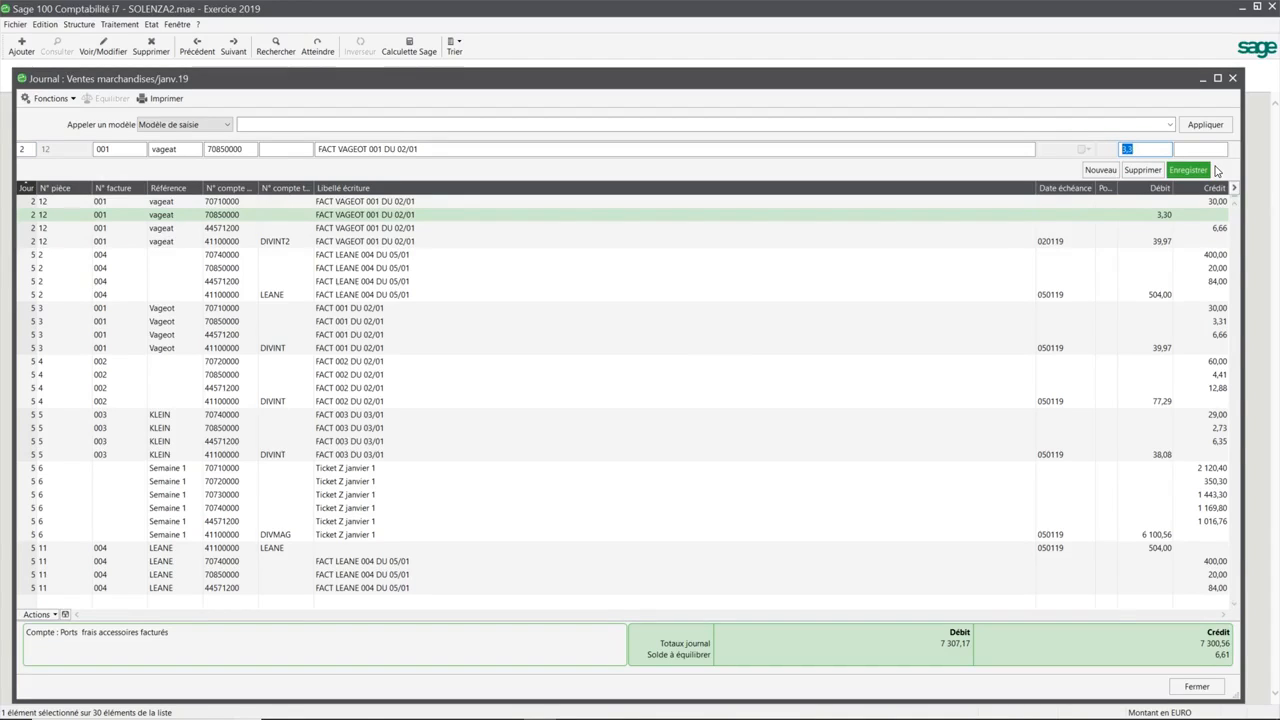
key("BackSpace")
key("Tab")
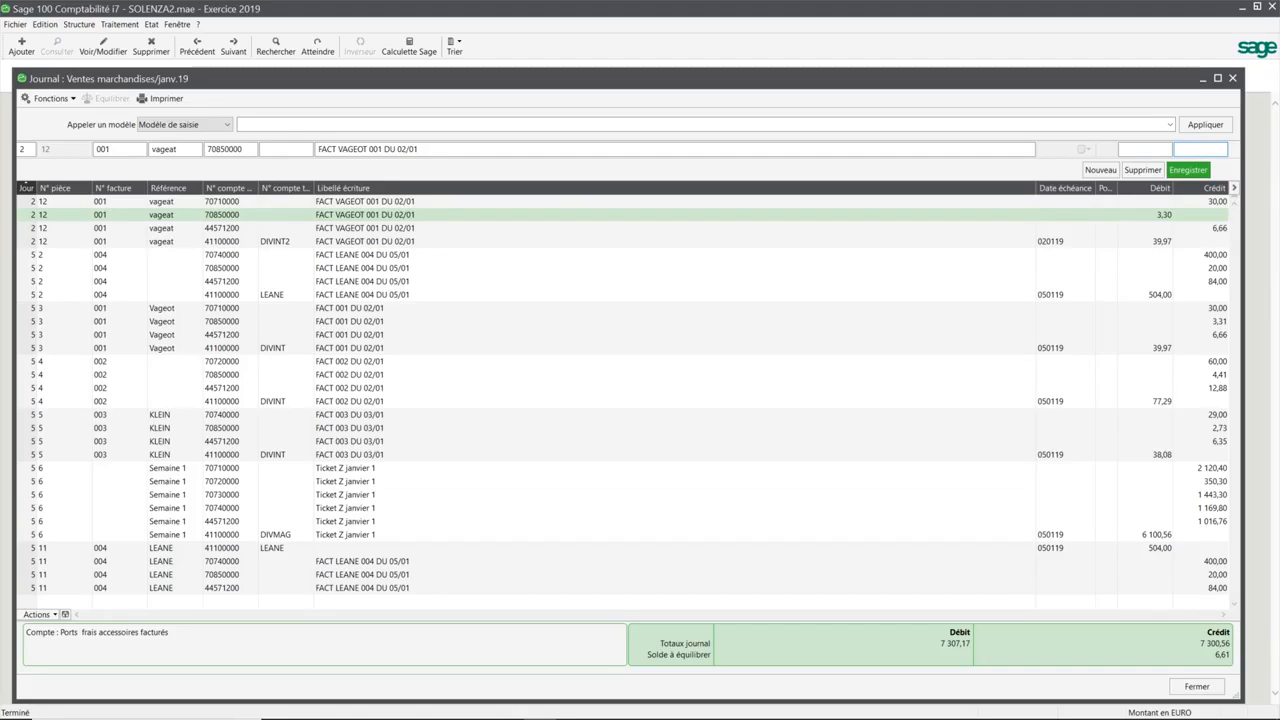
left_click(1188, 170)
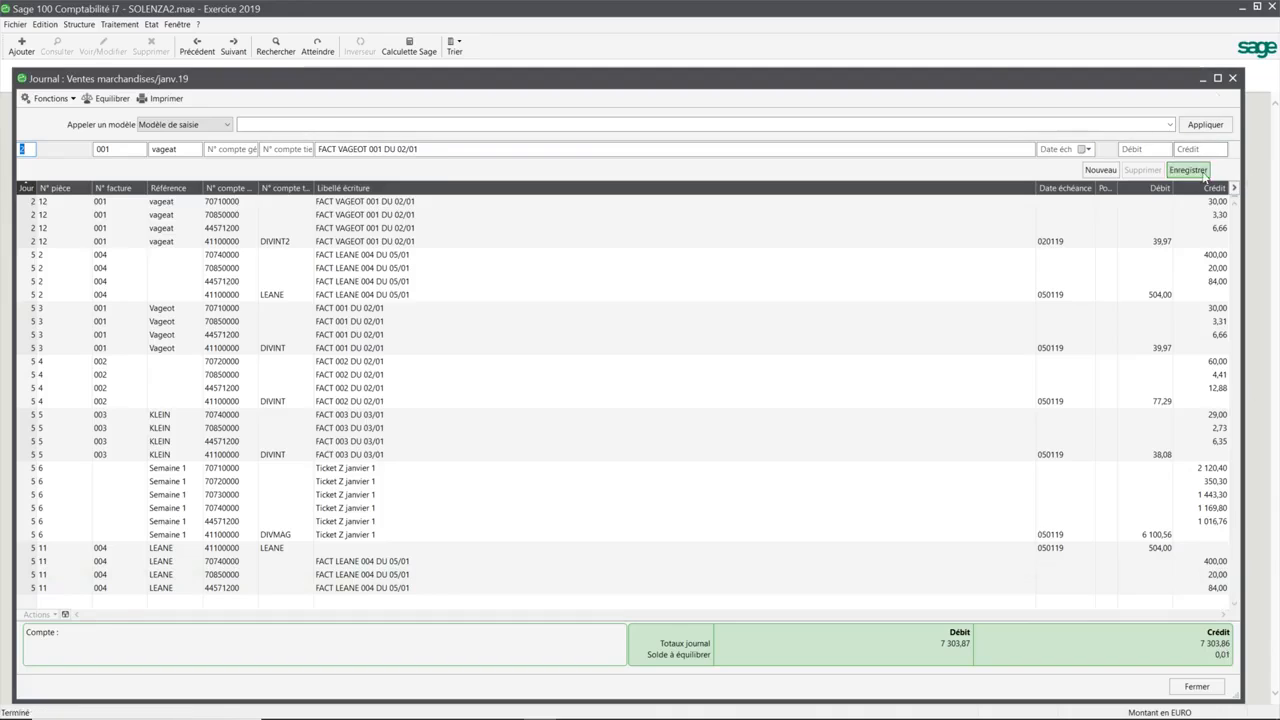
Set the credit of the invoice's 70850000 shipping line to 3,31 and record it.
left_click(730, 217)
left_click(1226, 150)
type("1")
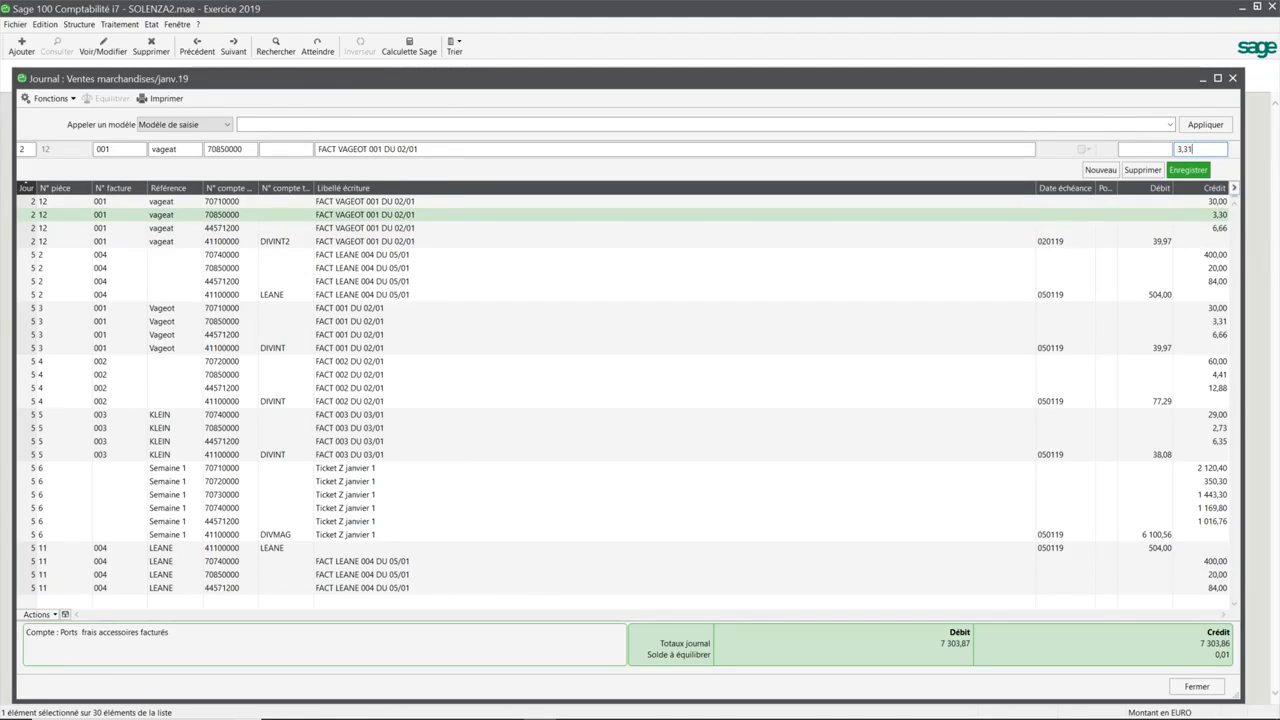
left_click(1187, 170)
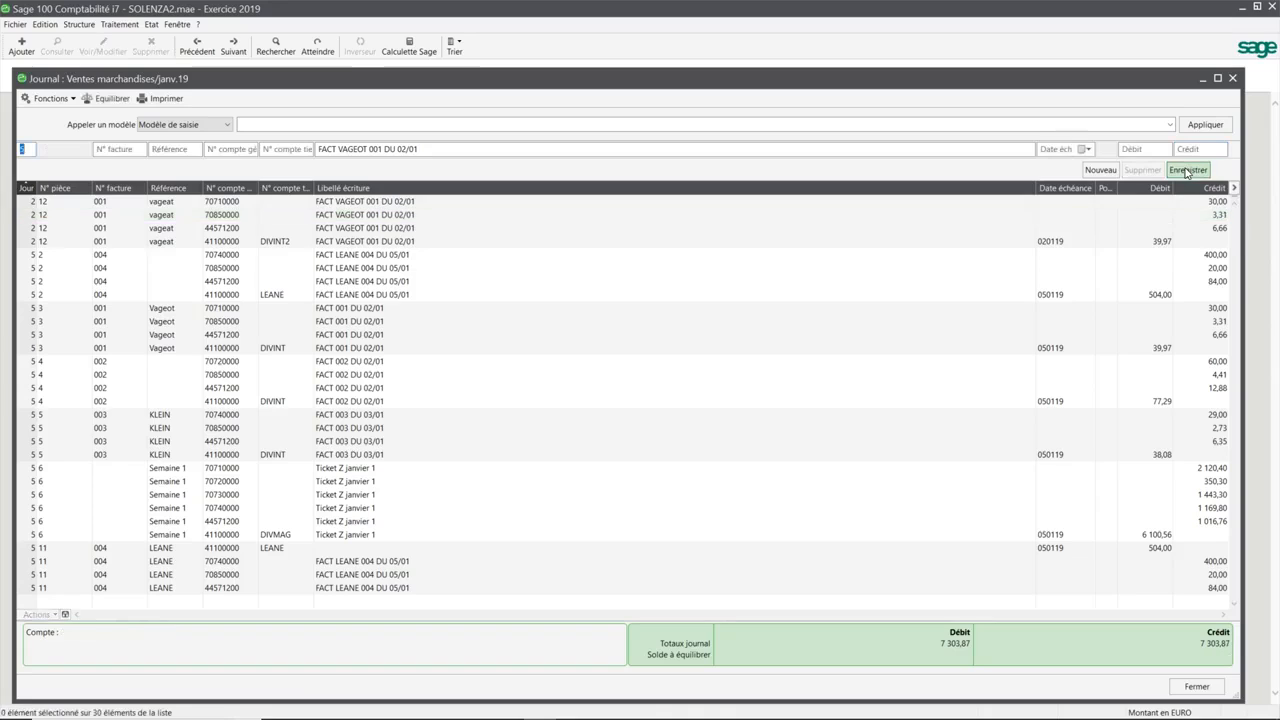